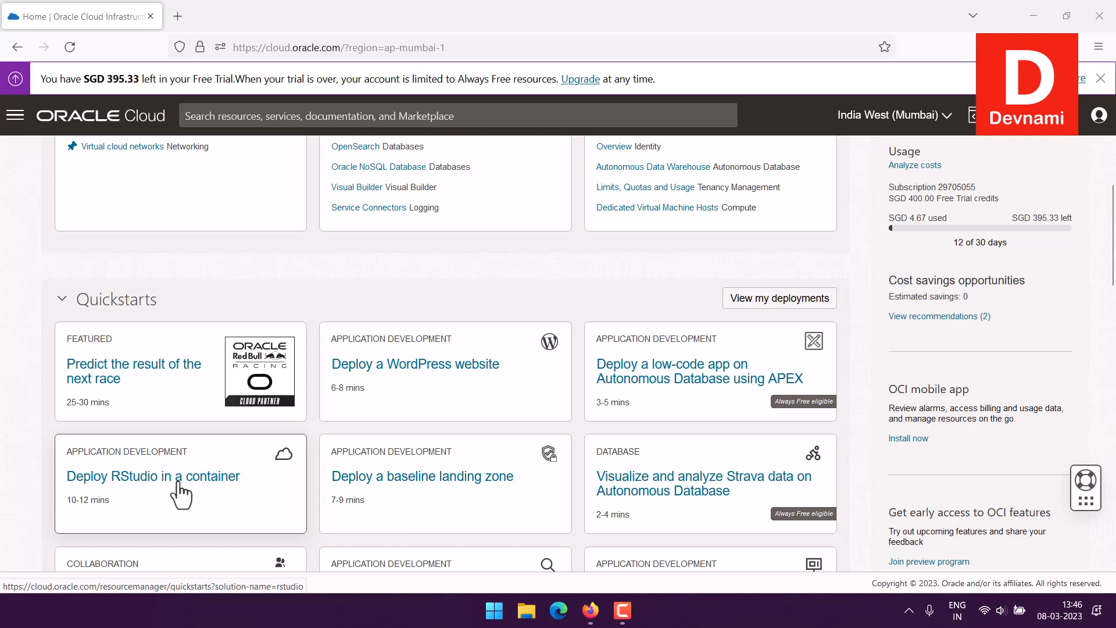
Step: From the home page, go to Developer Services > Resource Manager > Stacks
{"action": "left_click", "coordinate": [129, 124]}
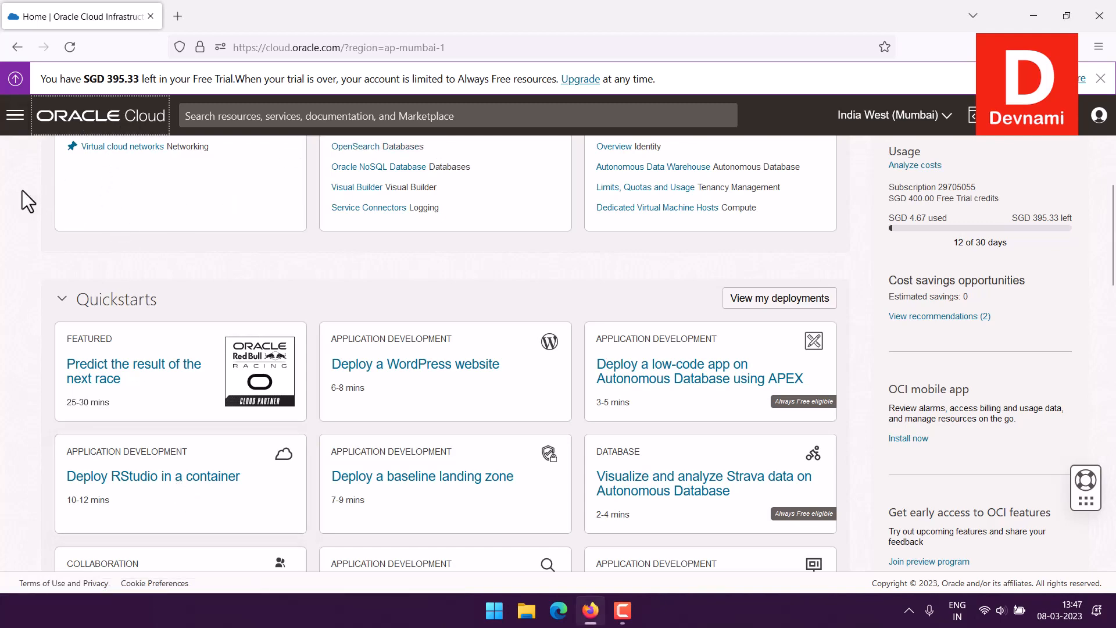
{"action": "scroll", "coordinate": [22, 190], "scroll_direction": "down", "scroll_amount": 4}
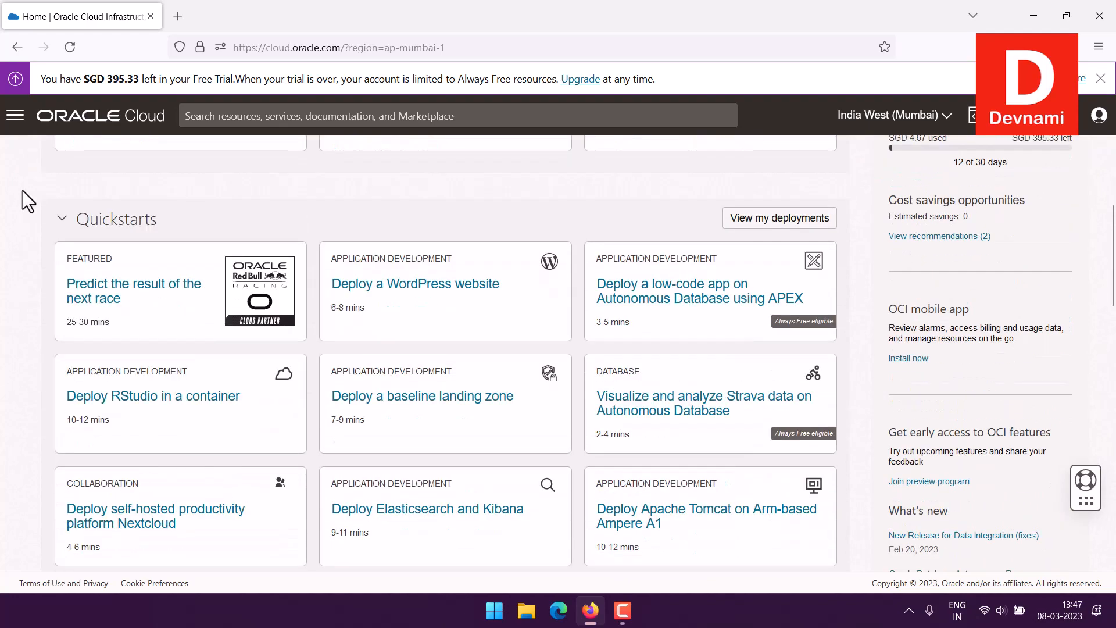
{"action": "scroll", "coordinate": [475, 279], "scroll_direction": "down", "scroll_amount": 3}
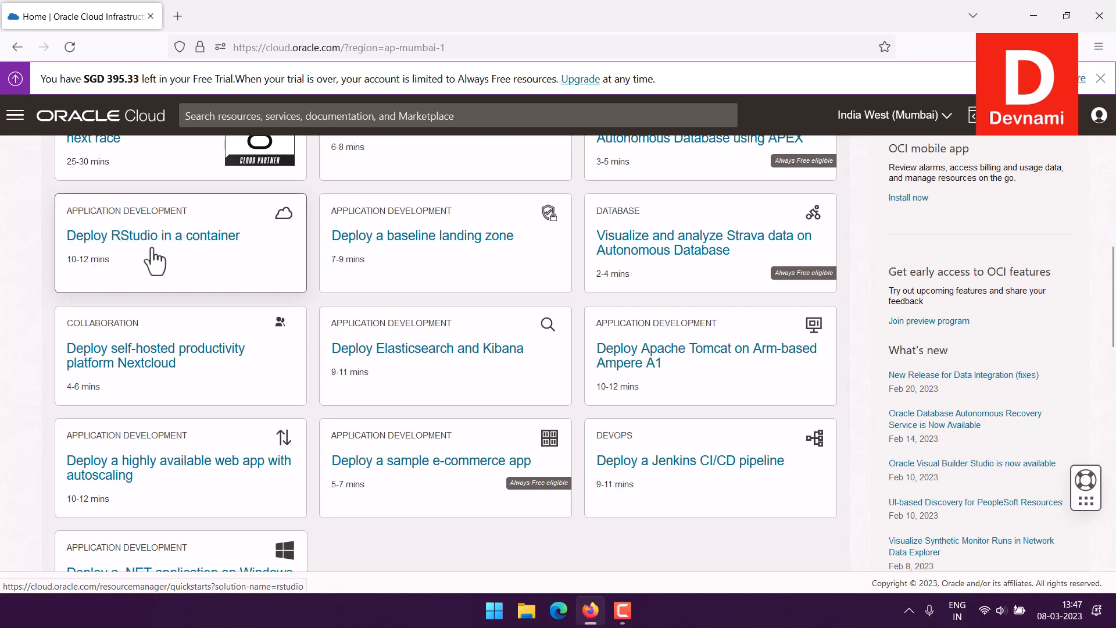
{"action": "scroll", "coordinate": [39, 238], "scroll_direction": "up", "scroll_amount": 7}
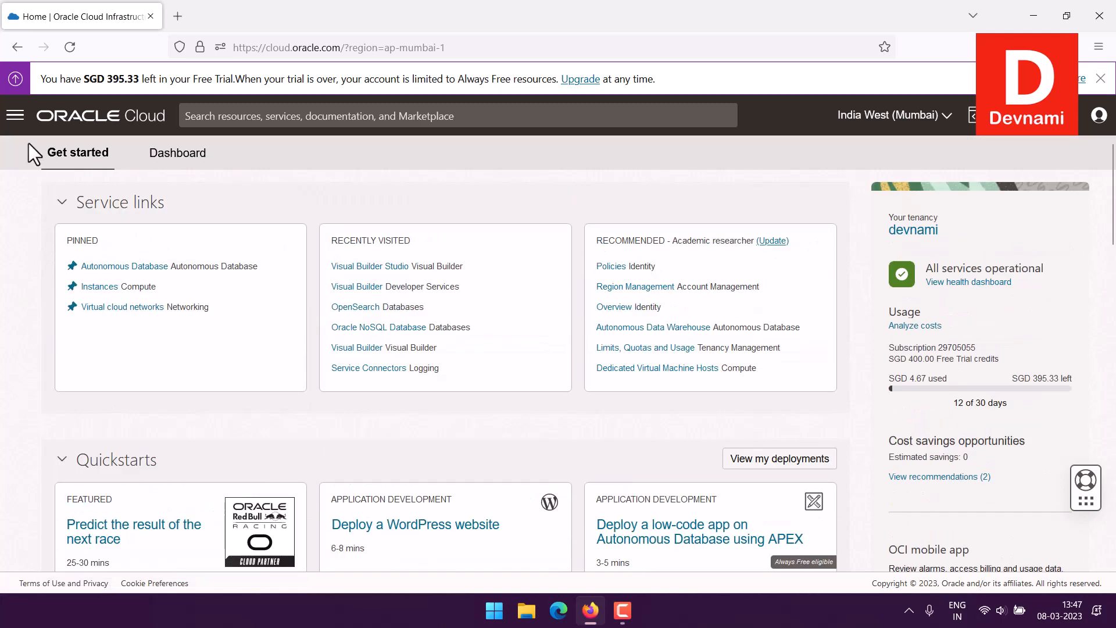
{"action": "left_click", "coordinate": [15, 115]}
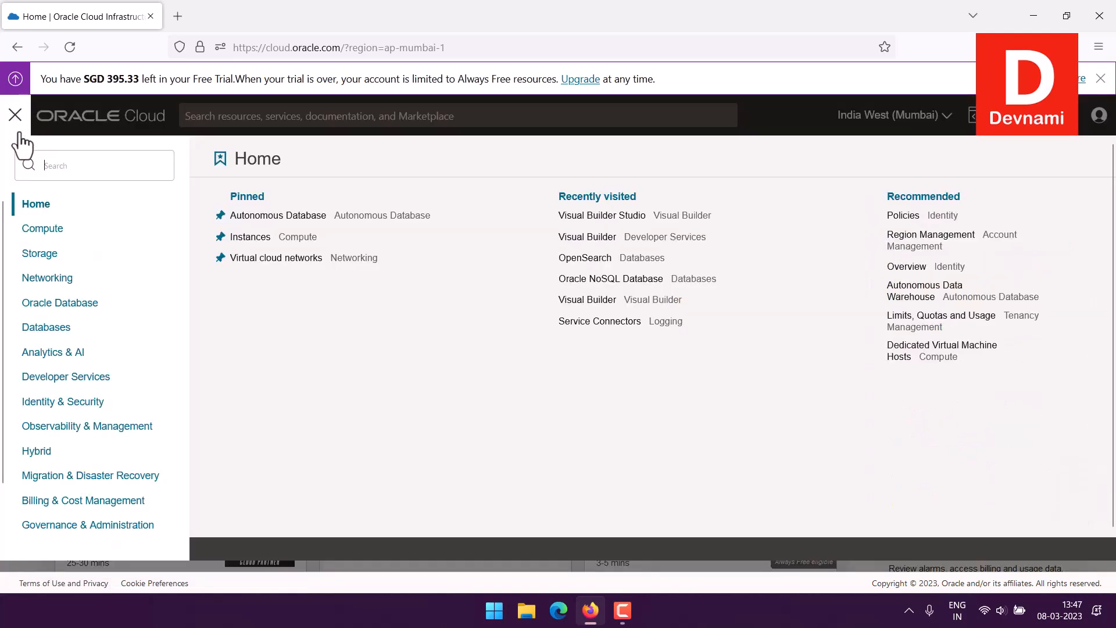
{"action": "left_click", "coordinate": [79, 379]}
{"action": "scroll", "coordinate": [436, 326], "scroll_direction": "down", "scroll_amount": 2}
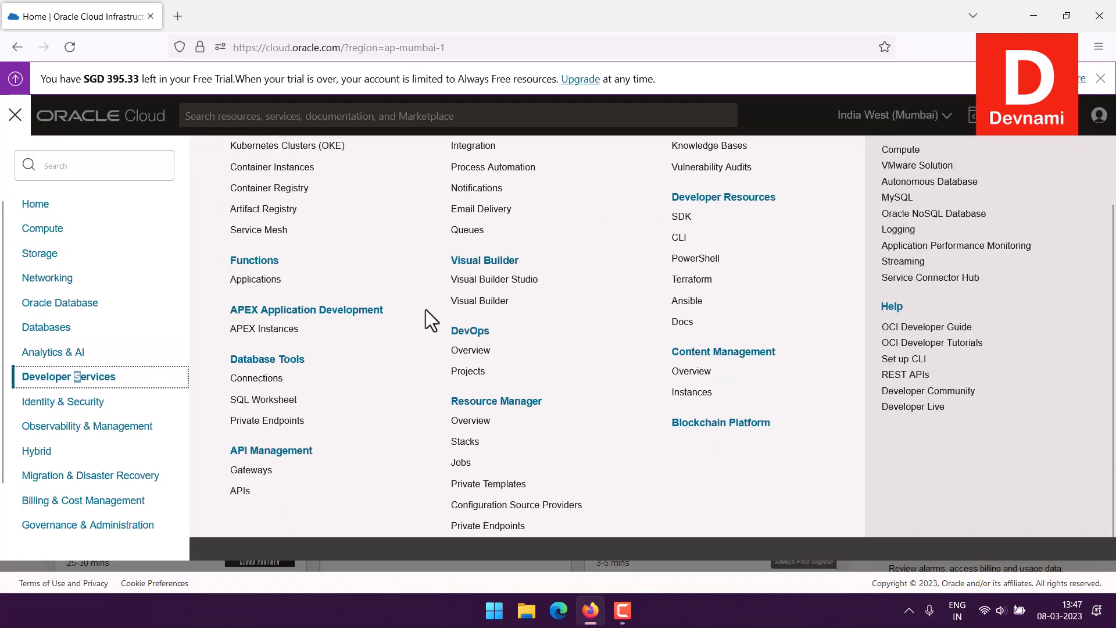
{"action": "left_click", "coordinate": [465, 431]}
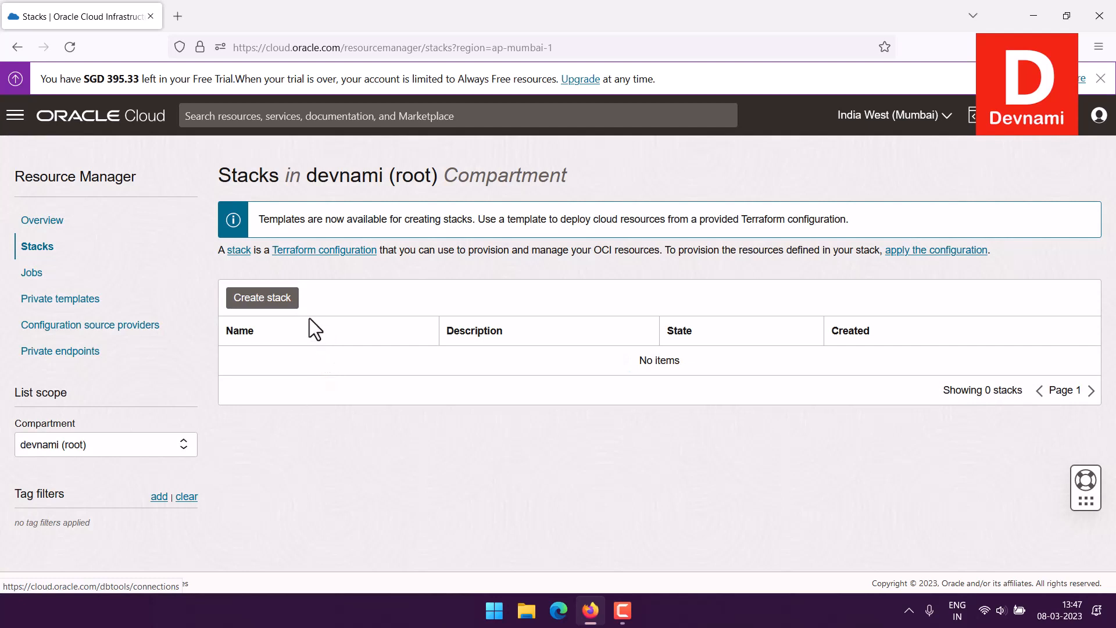
Step: Start a new stack from a template and select the RStudio template
{"action": "left_click", "coordinate": [286, 308]}
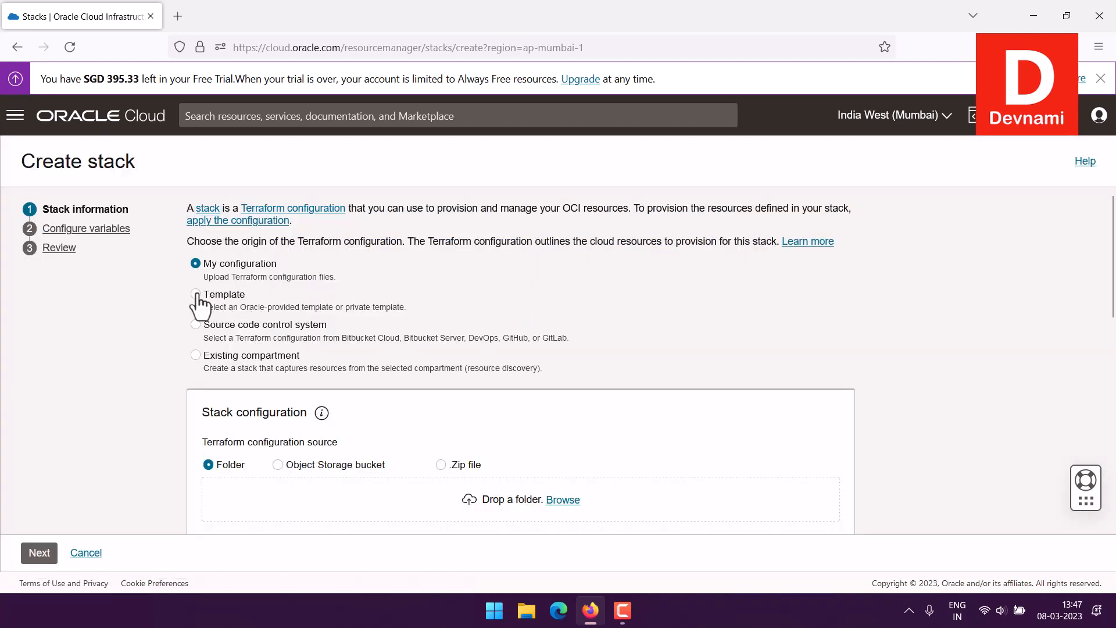
{"action": "left_click", "coordinate": [196, 294]}
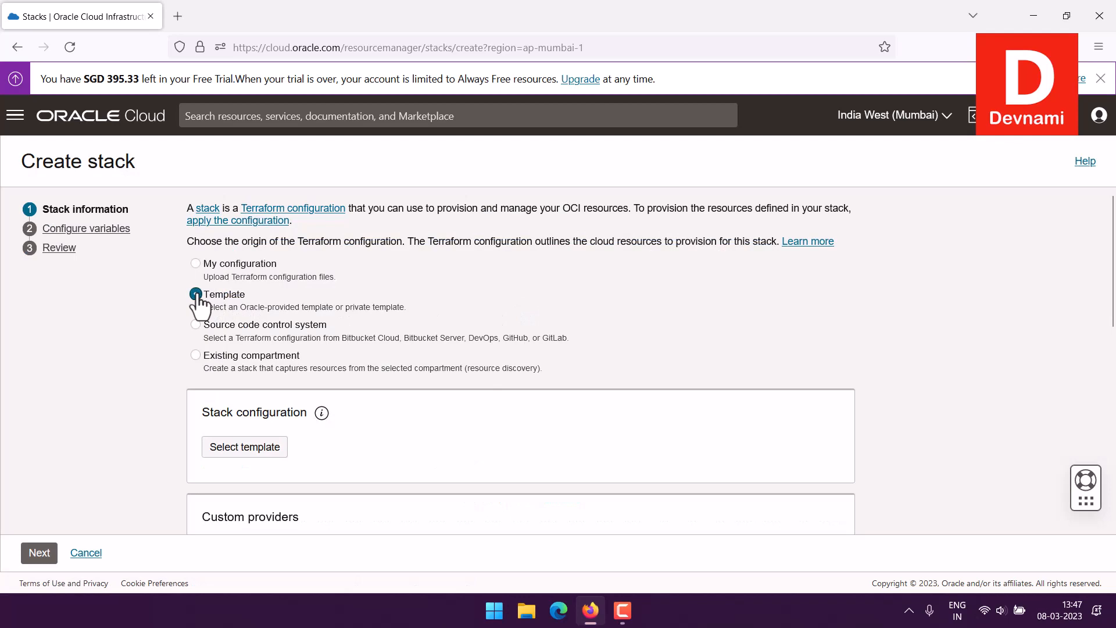
{"action": "left_click", "coordinate": [271, 451]}
{"action": "scroll", "coordinate": [1028, 343], "scroll_direction": "down", "scroll_amount": 4}
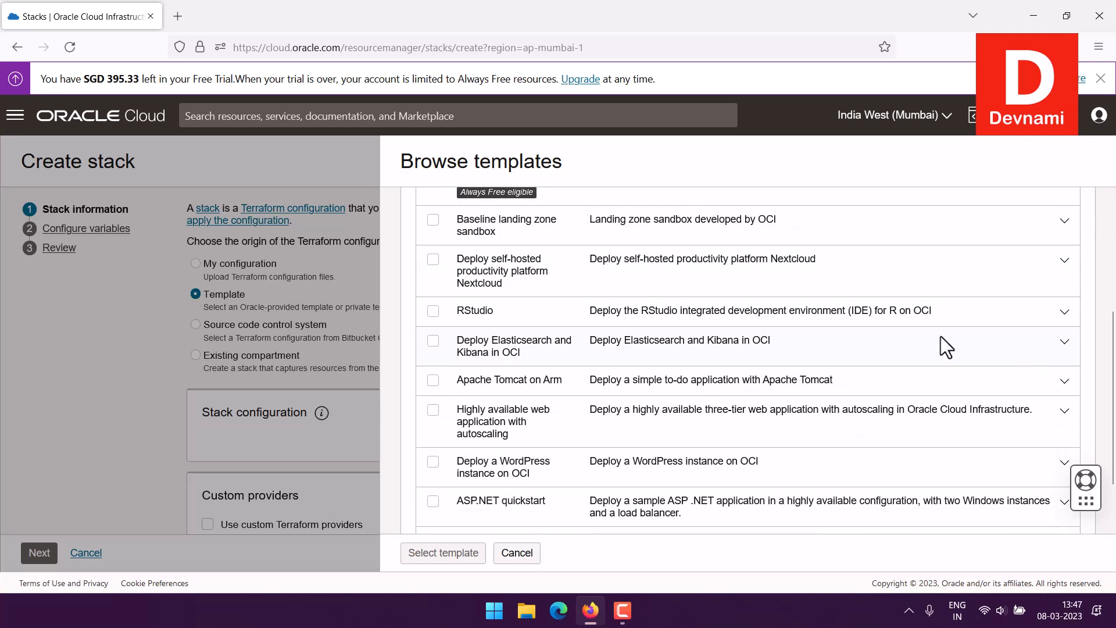
{"action": "left_click", "coordinate": [435, 311]}
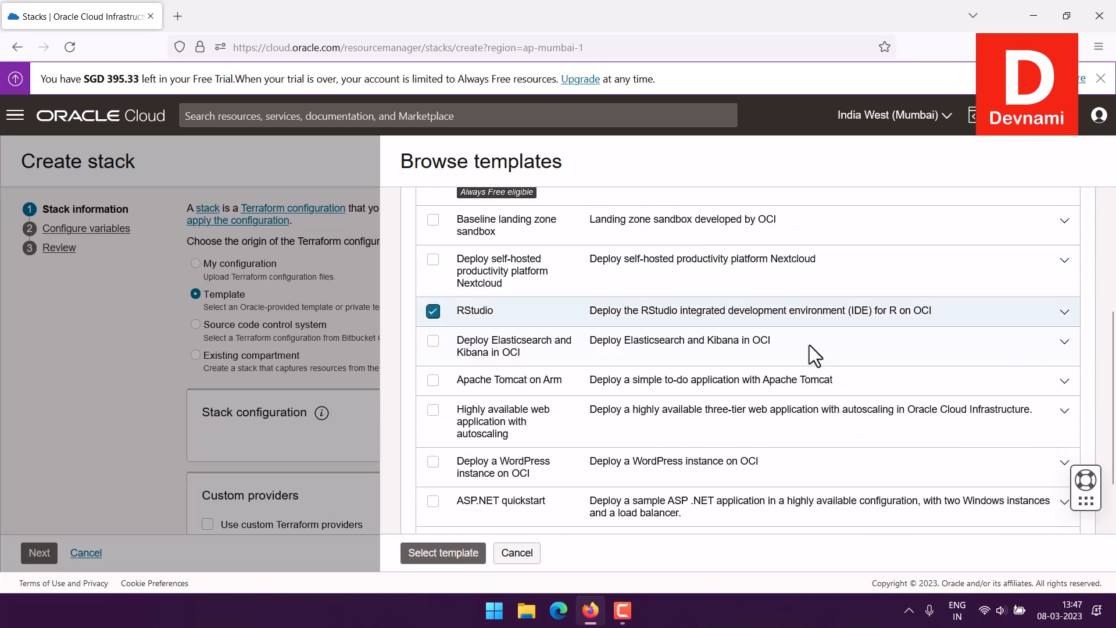
Step: Review the RStudio template's description, then cancel and return to the home page
{"action": "left_click", "coordinate": [1058, 311]}
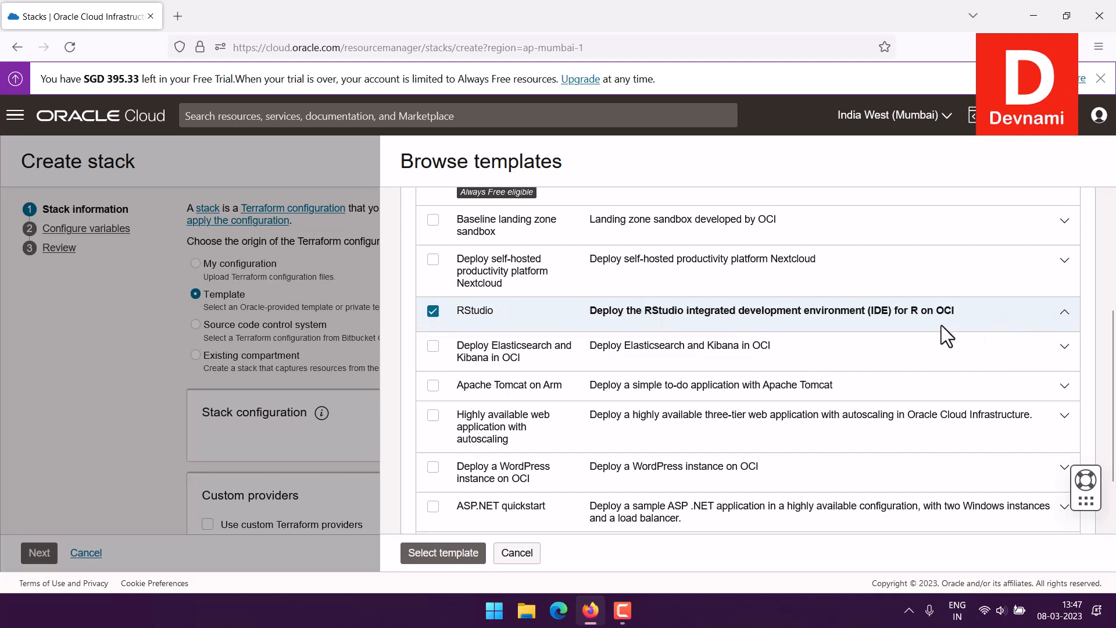
{"action": "left_click_drag", "start_coordinate": [610, 335], "coordinate": [653, 335]}
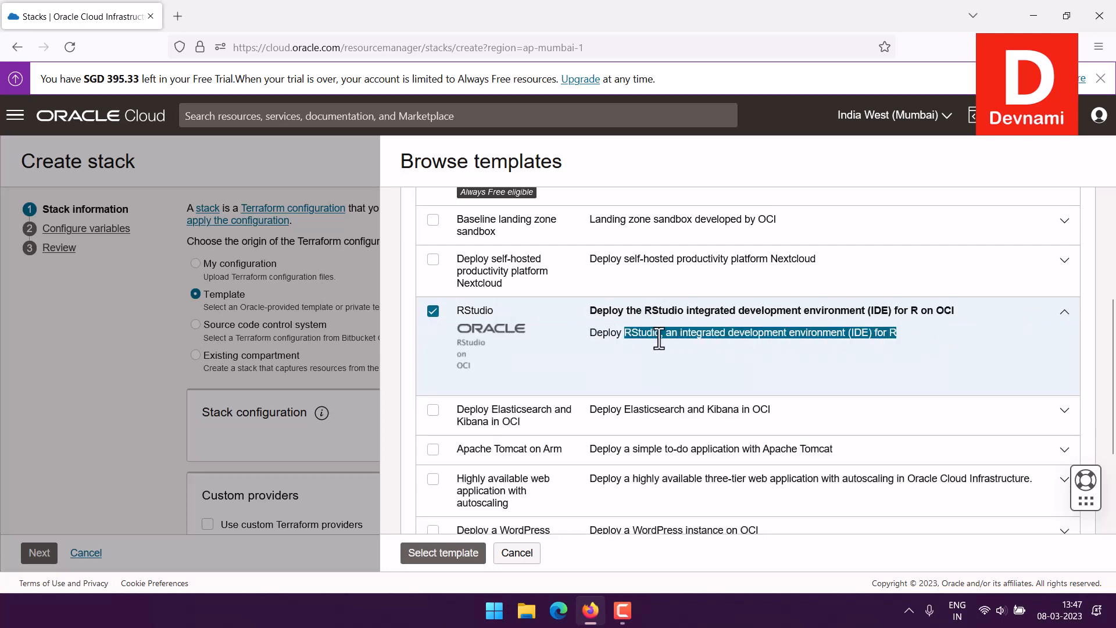
{"action": "left_click", "coordinate": [664, 335]}
{"action": "left_click", "coordinate": [1066, 314]}
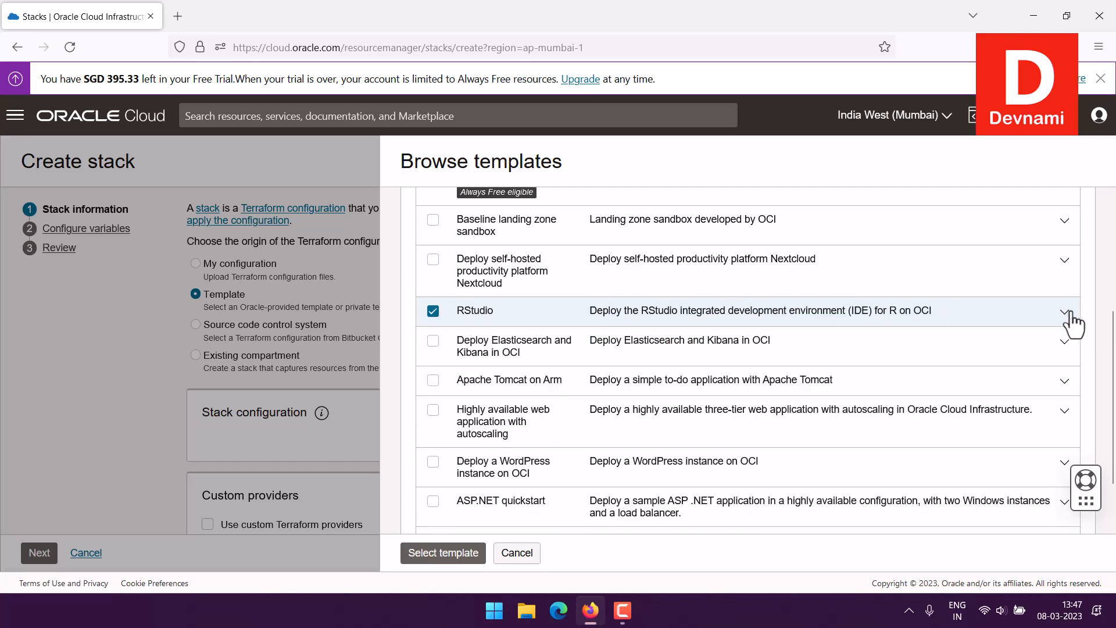
{"action": "left_click", "coordinate": [516, 553]}
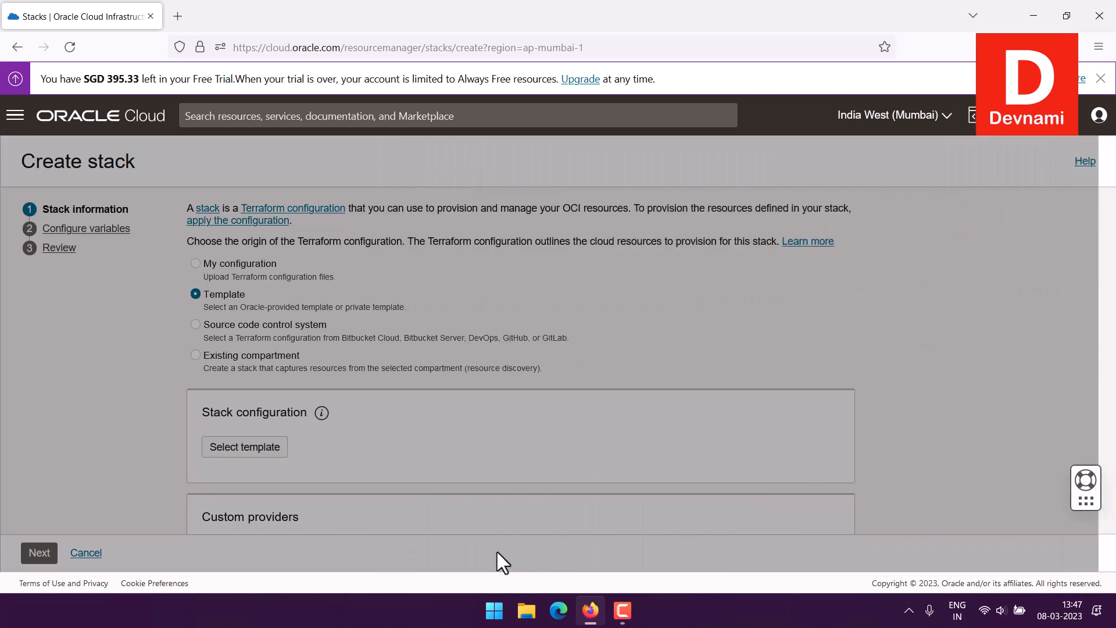
{"action": "left_click", "coordinate": [88, 116]}
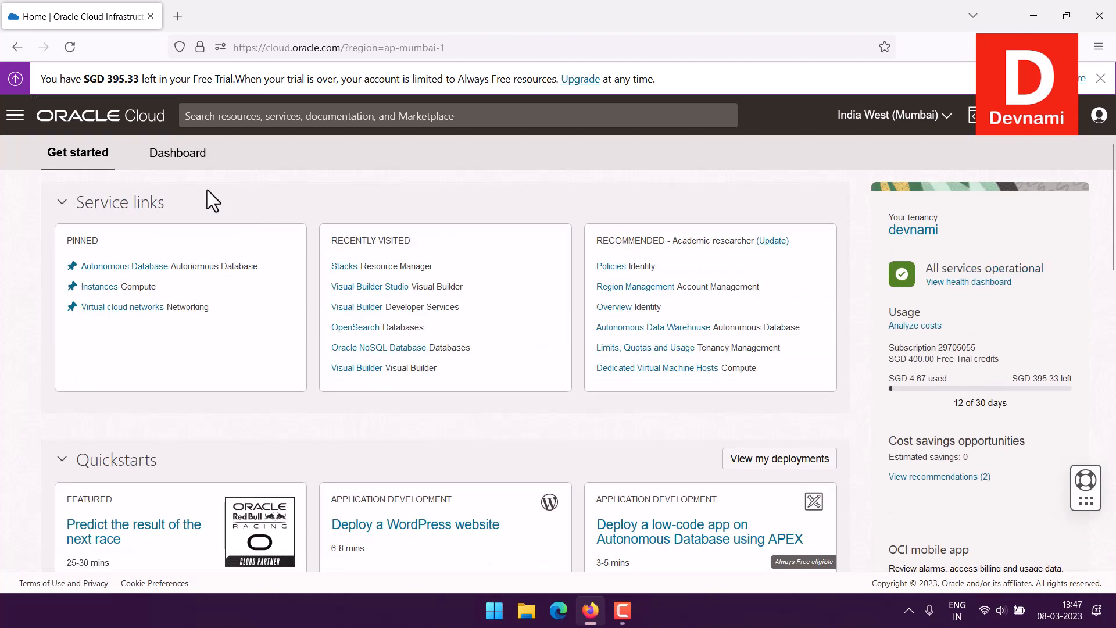
Step: Go to the Resource Manager Stacks list under Developer Services
{"action": "scroll", "coordinate": [5, 285], "scroll_direction": "down", "scroll_amount": 4}
{"action": "scroll", "coordinate": [19, 302], "scroll_direction": "down", "scroll_amount": 1}
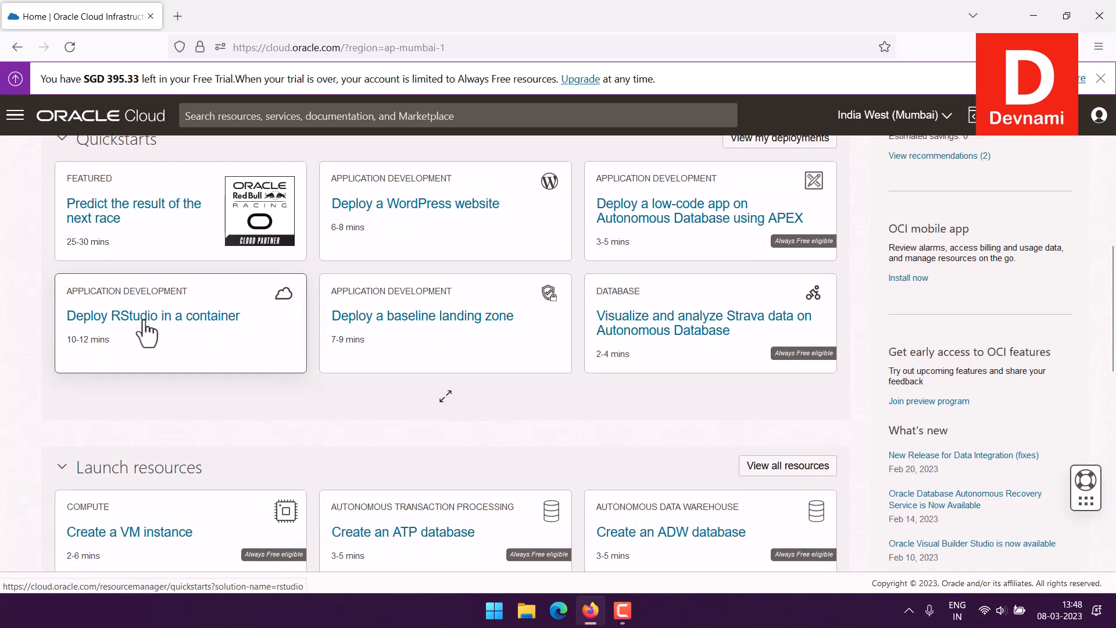
{"action": "left_click", "coordinate": [15, 118]}
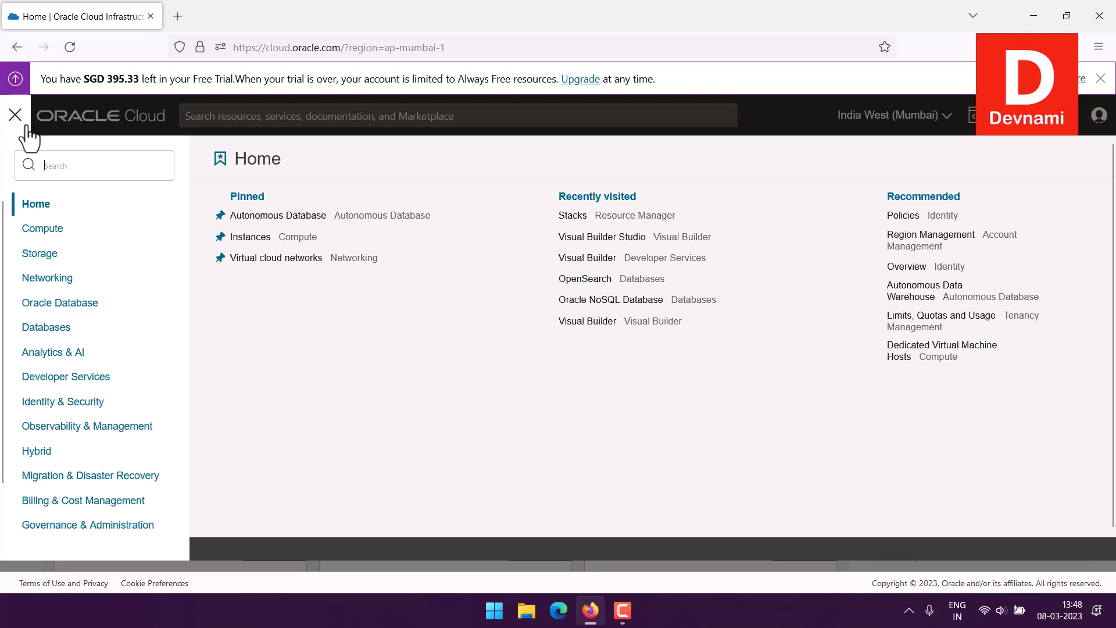
{"action": "left_click", "coordinate": [51, 384]}
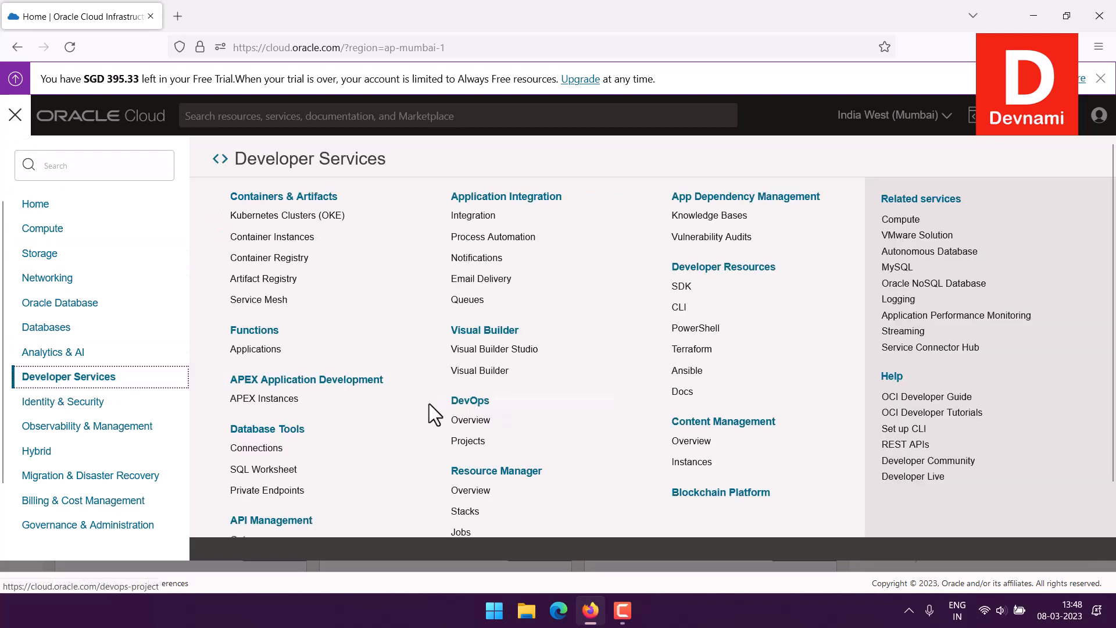
{"action": "scroll", "coordinate": [429, 403], "scroll_direction": "down", "scroll_amount": 3}
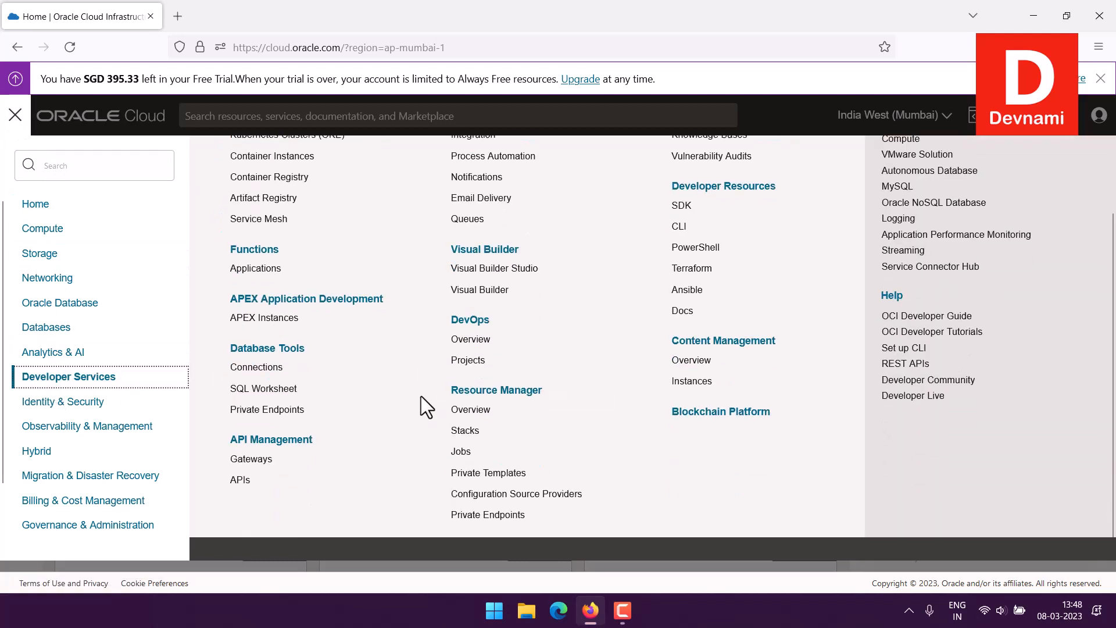
{"action": "left_click", "coordinate": [475, 432]}
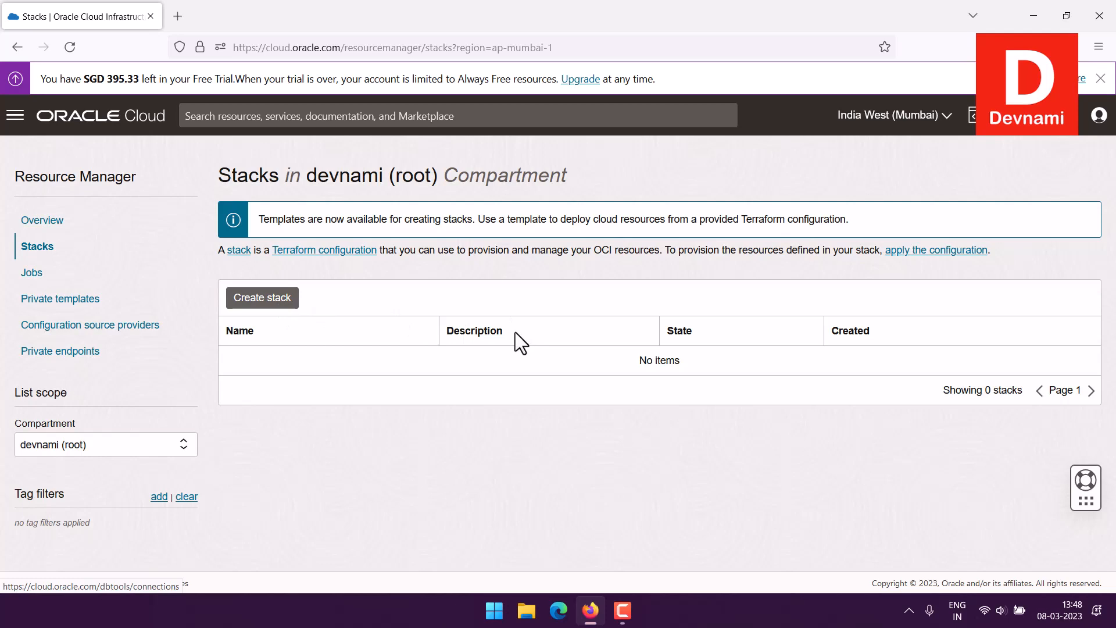
Step: Return home and launch the Deploy RStudio in a container quickstart
{"action": "left_click", "coordinate": [128, 117]}
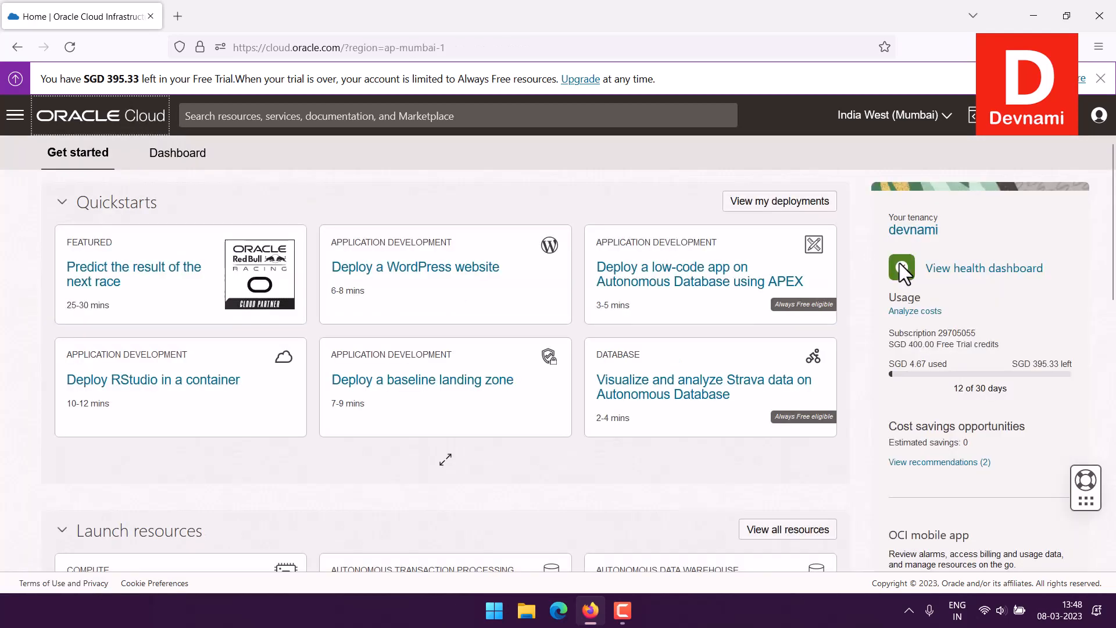
{"action": "scroll", "coordinate": [740, 319], "scroll_direction": "down", "scroll_amount": 7}
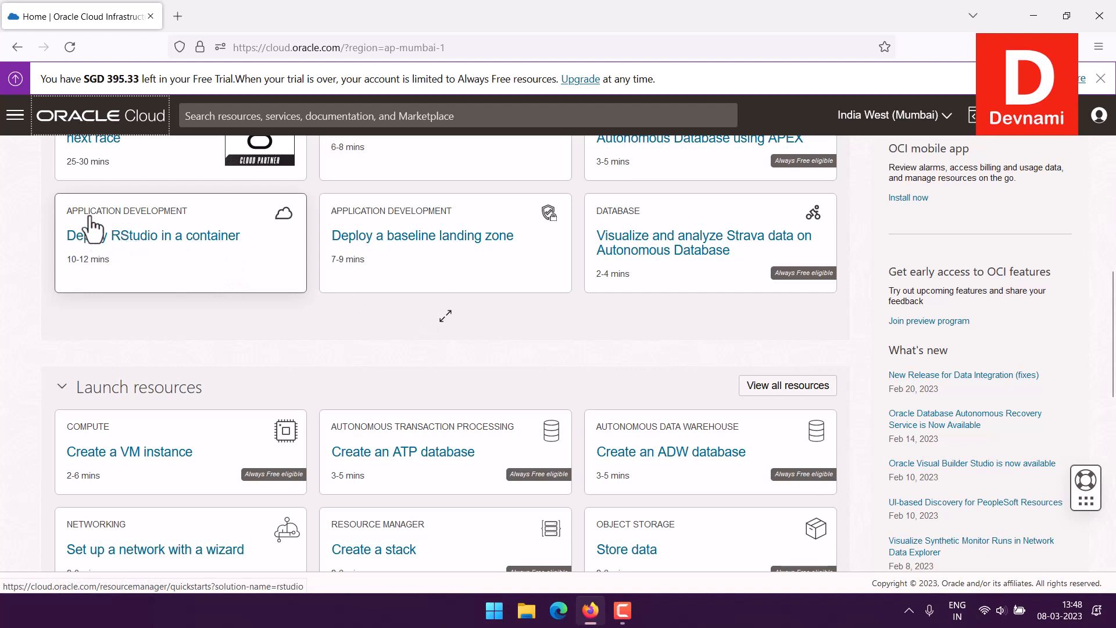
{"action": "left_click", "coordinate": [157, 247]}
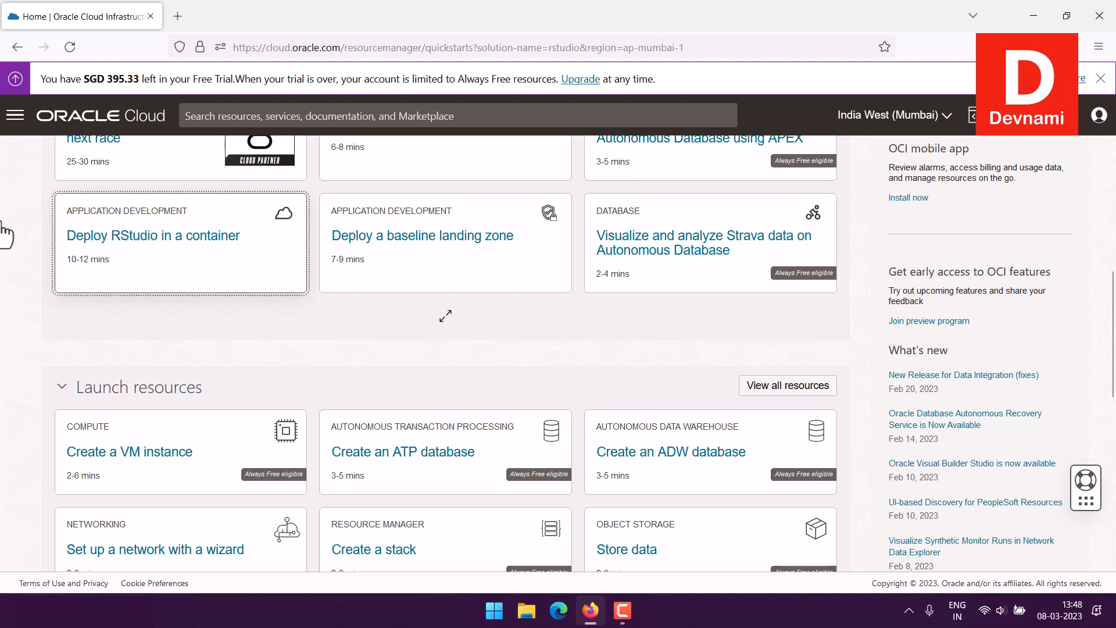
Step: Read the quickstart's introduction and its four deployment steps on the overview page
{"action": "scroll", "coordinate": [7, 220], "scroll_direction": "down", "scroll_amount": 5}
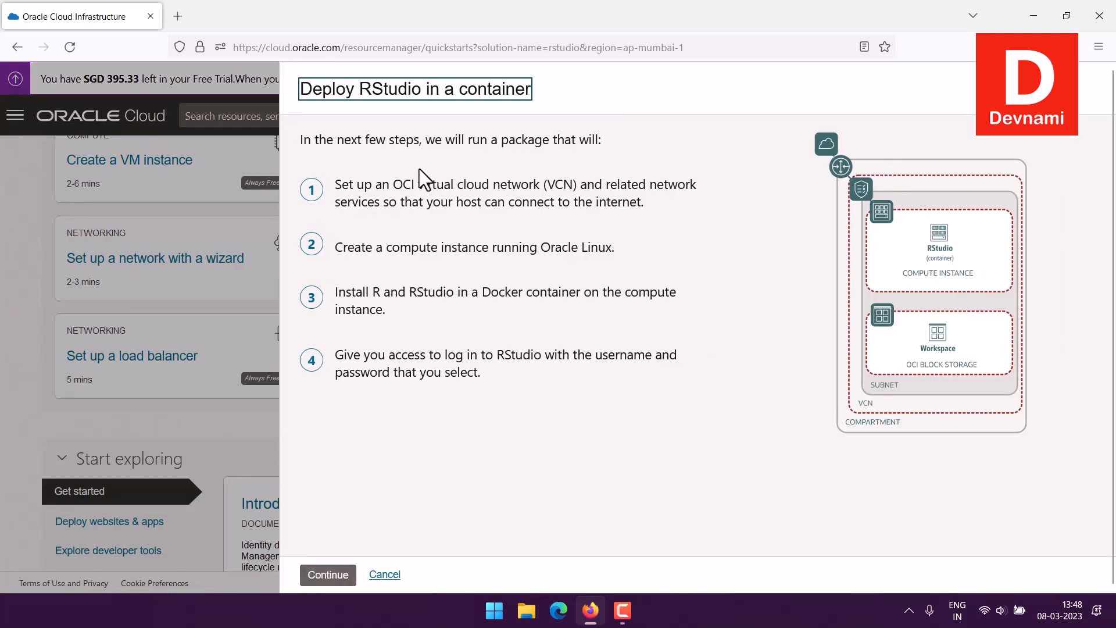
{"action": "left_click_drag", "start_coordinate": [315, 143], "coordinate": [589, 143]}
{"action": "left_click", "coordinate": [605, 147]}
{"action": "left_click_drag", "start_coordinate": [451, 206], "coordinate": [340, 180]}
{"action": "left_click", "coordinate": [501, 366]}
{"action": "left_click", "coordinate": [446, 195]}
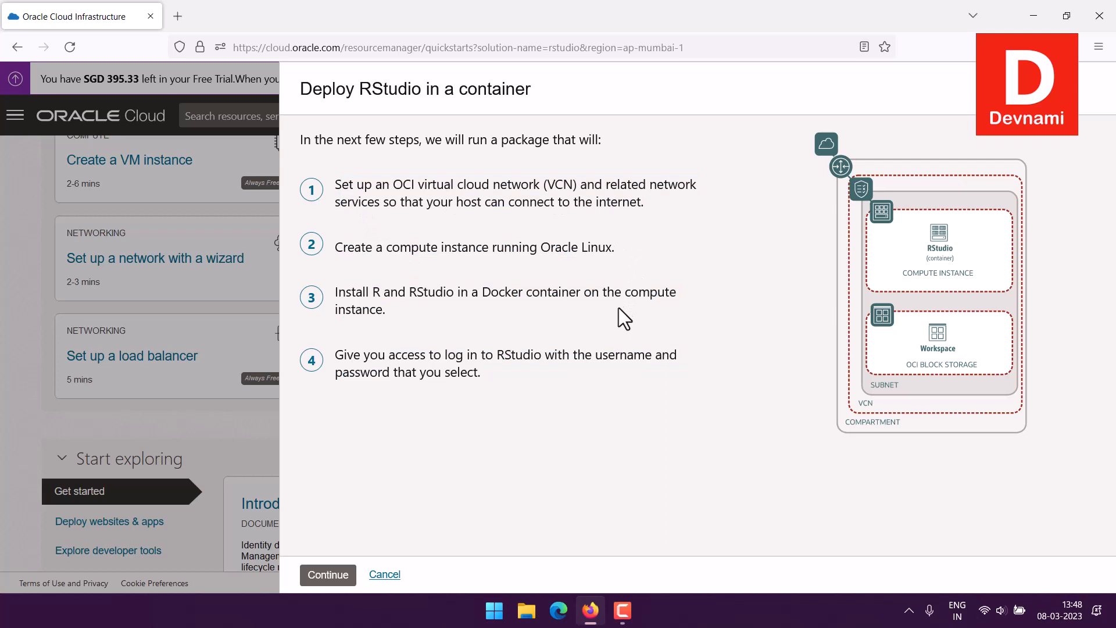
{"action": "left_click_drag", "start_coordinate": [404, 186], "coordinate": [593, 202]}
{"action": "left_click", "coordinate": [639, 203]}
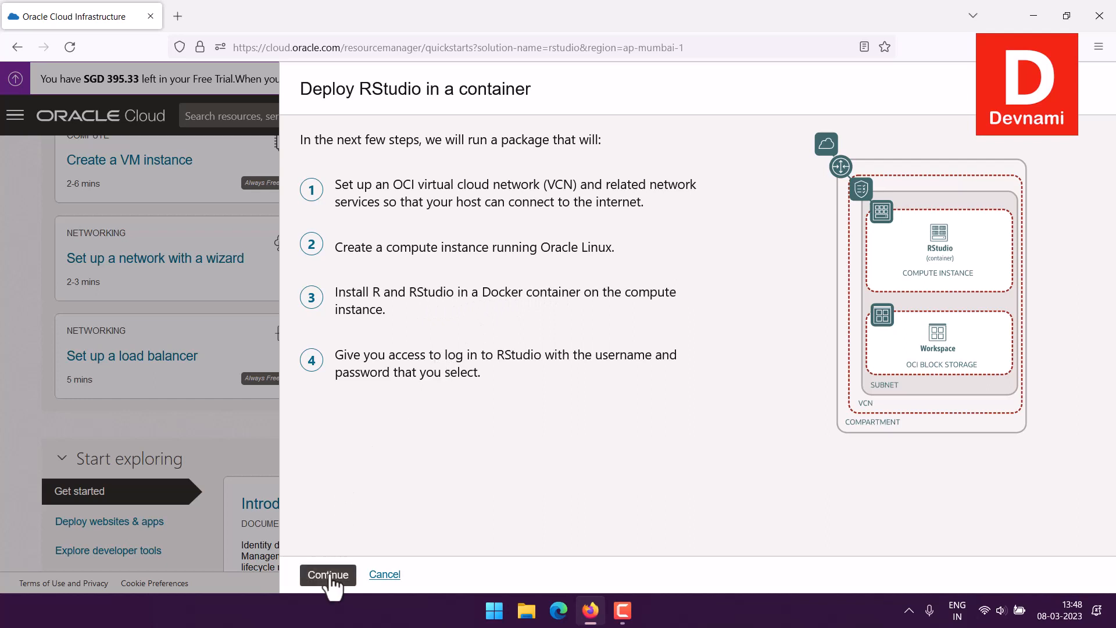
Step: Continue to the settings and enter a new RStudio username and the password
{"action": "left_click", "coordinate": [327, 575]}
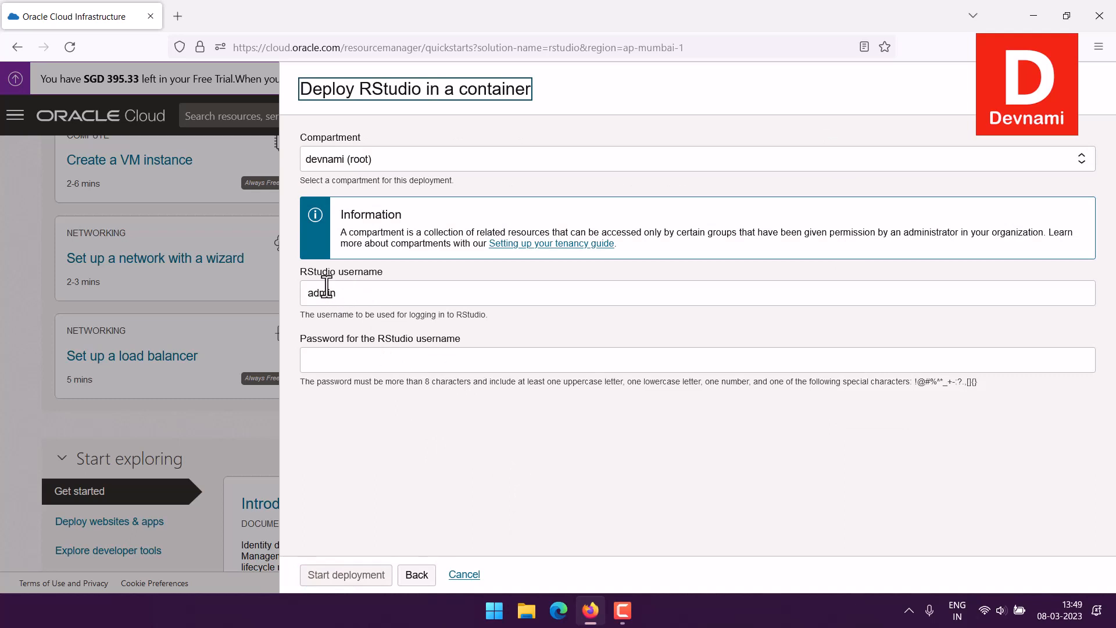
{"action": "left_click_drag", "start_coordinate": [344, 294], "coordinate": [303, 294]}
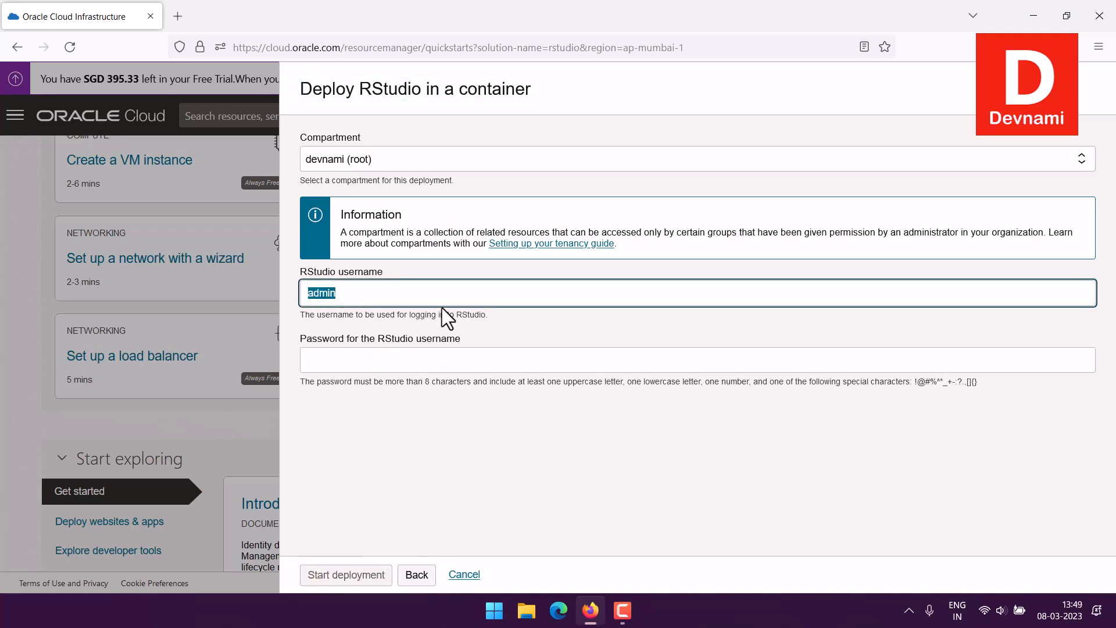
{"action": "type", "text": "mahesh"}
{"action": "left_click", "coordinate": [426, 369]}
{"action": "key", "text": "ctrl+v"}
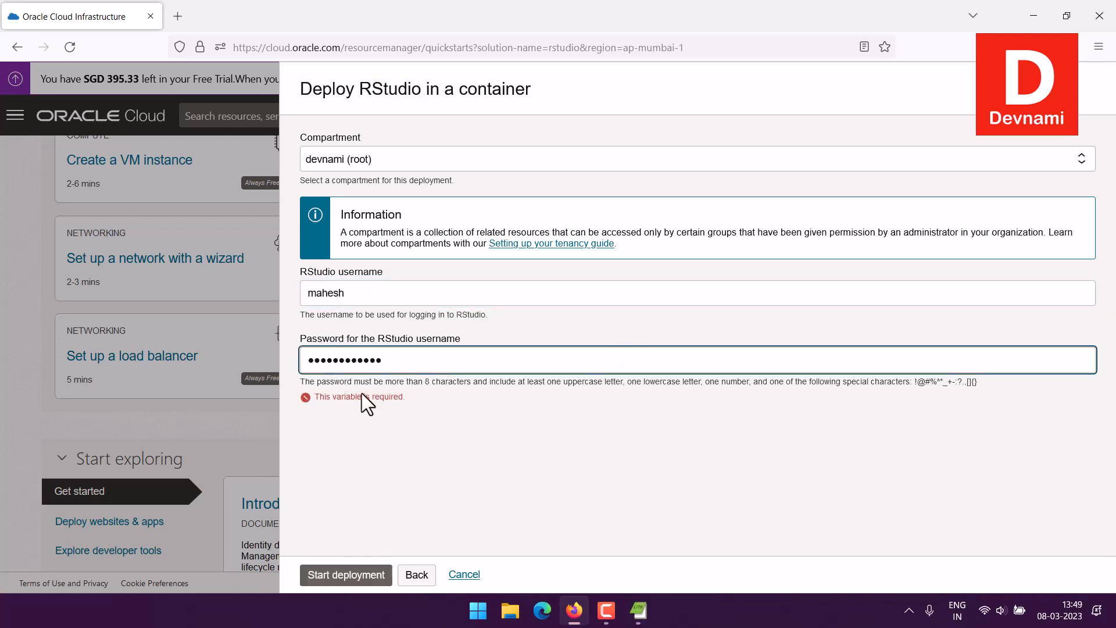
{"action": "left_click", "coordinate": [444, 414]}
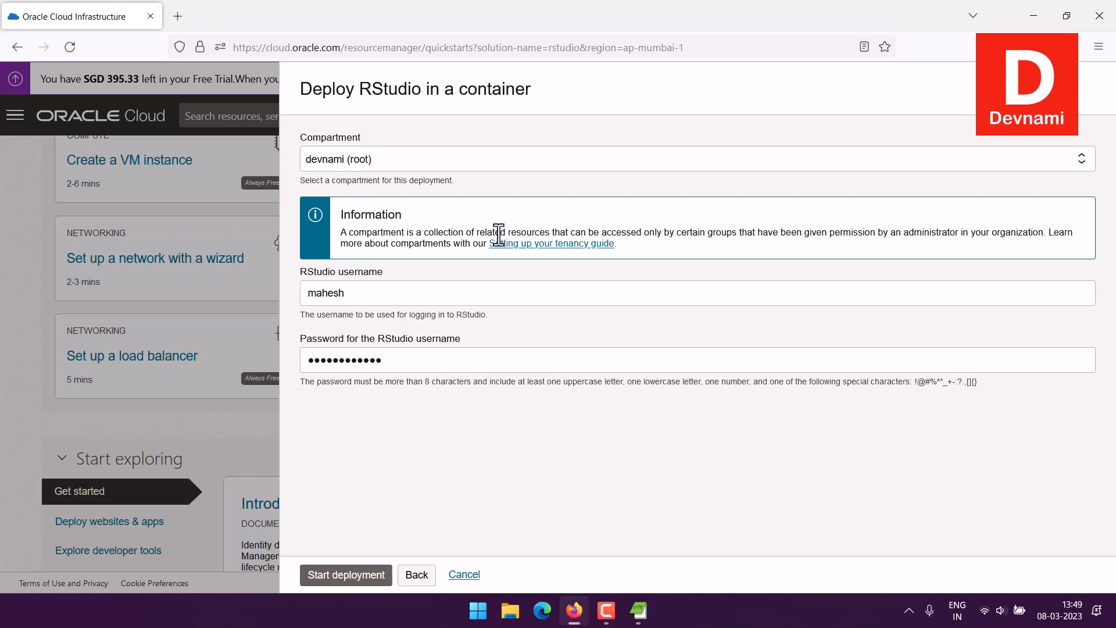
Step: Start the RStudio deployment in the root compartment
{"action": "left_click_drag", "start_coordinate": [378, 232], "coordinate": [405, 231]}
{"action": "left_click", "coordinate": [405, 232]}
{"action": "left_click", "coordinate": [343, 587]}
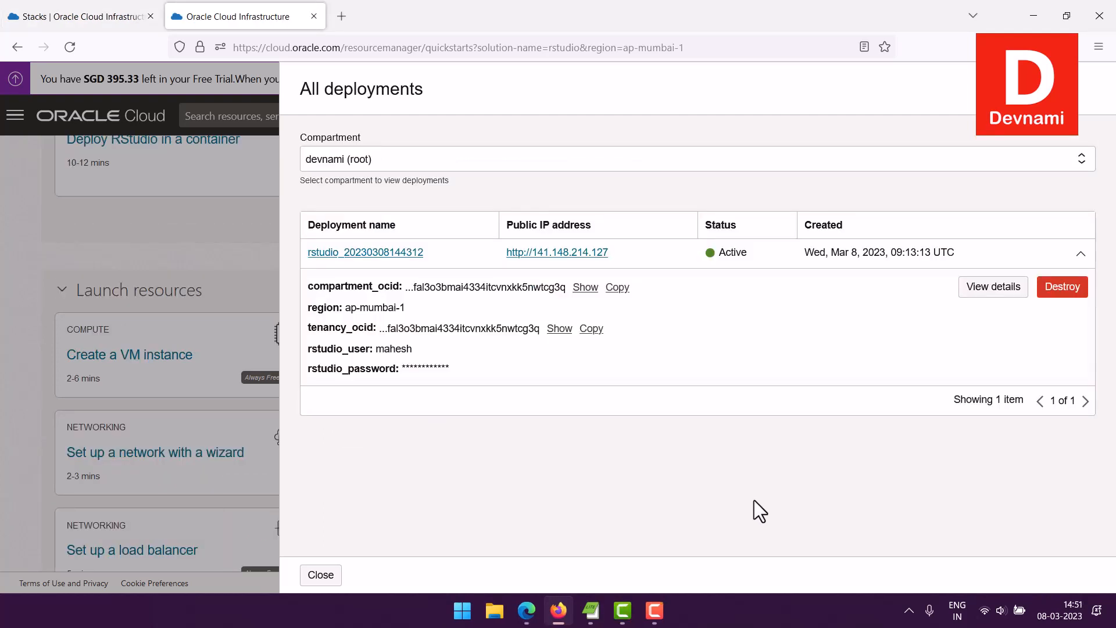
Step: Open the public IP 141.148.214.127 in a new tab and switch to it
{"action": "right_click", "coordinate": [532, 254]}
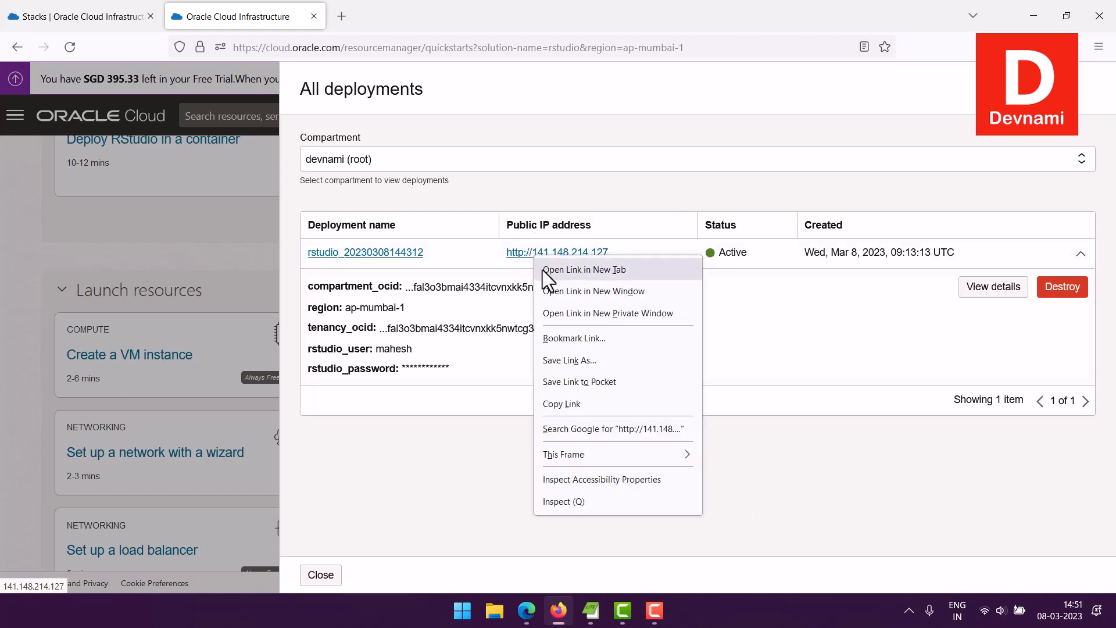
{"action": "left_click", "coordinate": [543, 270]}
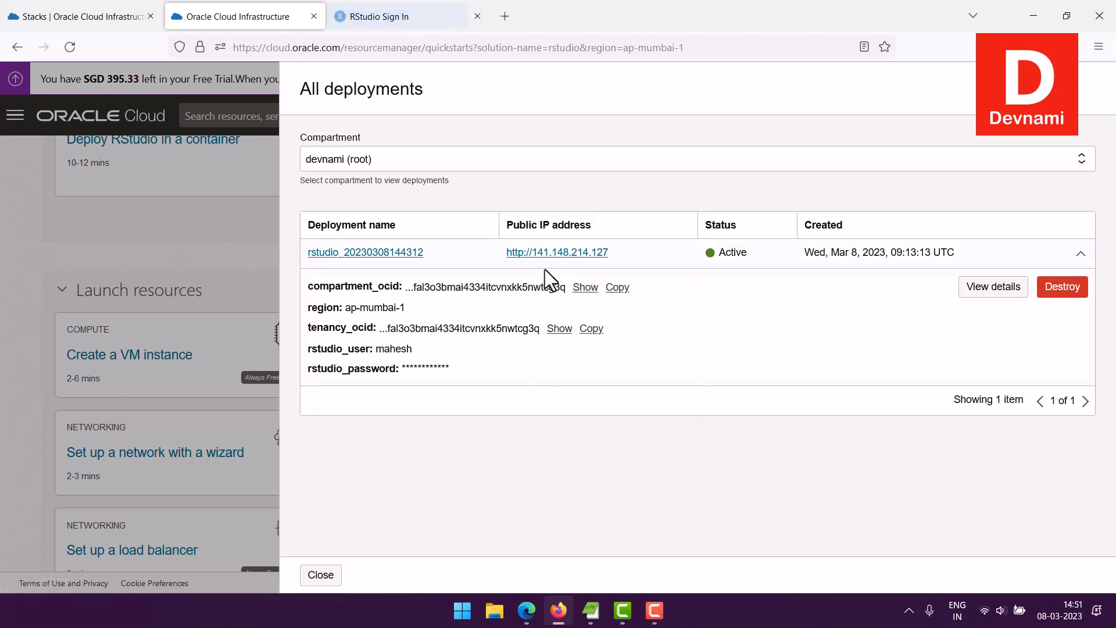
{"action": "left_click", "coordinate": [389, 15]}
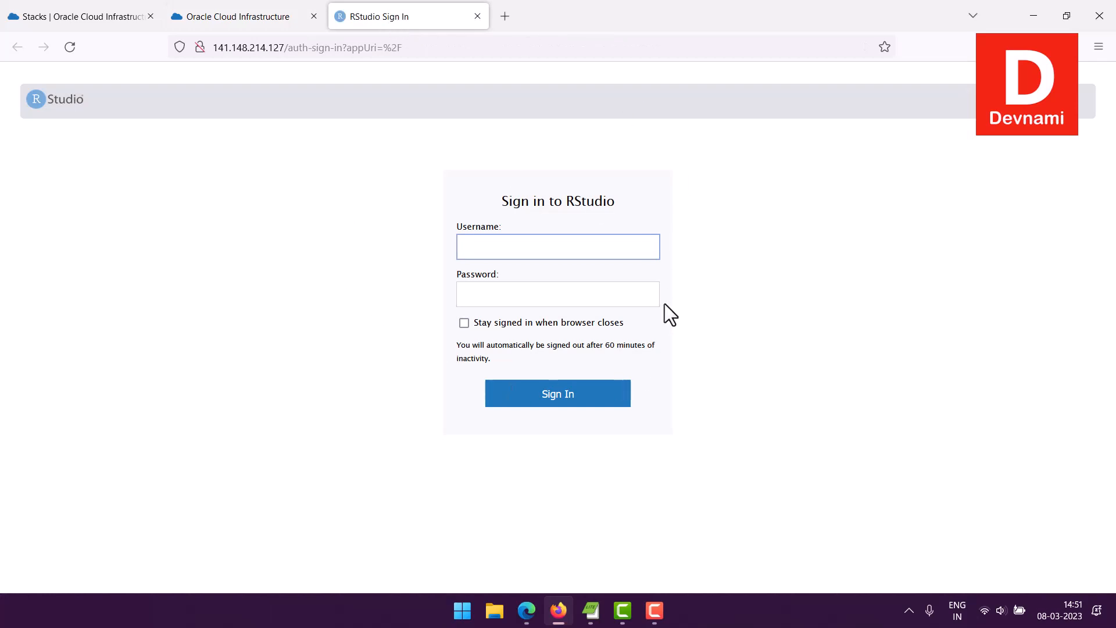
Step: Sign in to RStudio Server with the deployment's username and password
{"action": "type", "text": "mahesh"}
{"action": "left_click", "coordinate": [567, 297]}
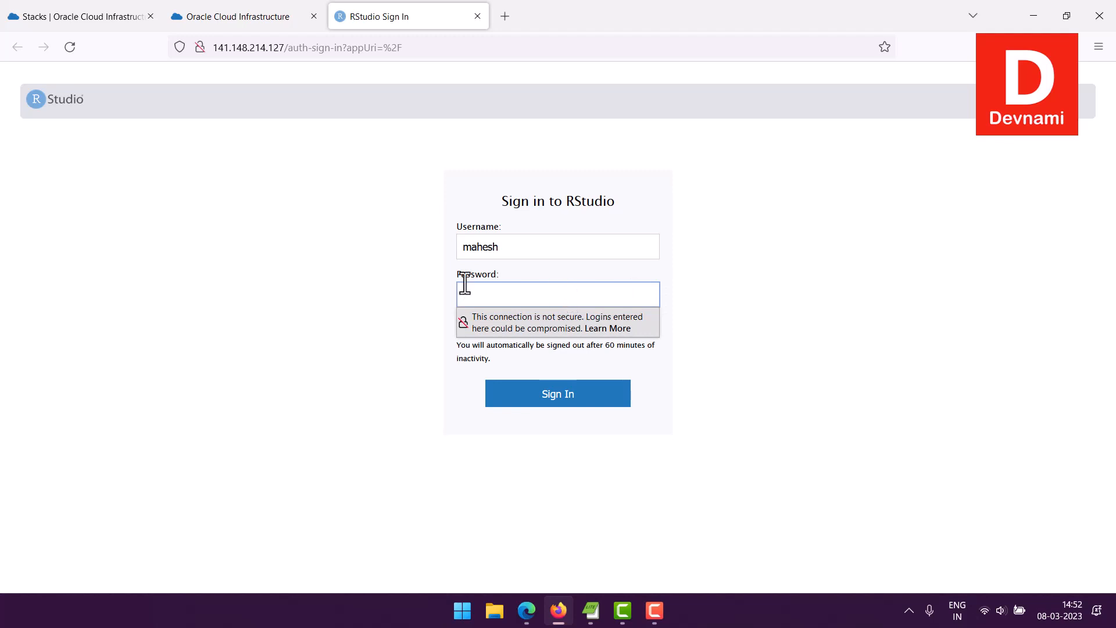
{"action": "key", "text": "ctrl+v"}
{"action": "left_click", "coordinate": [569, 394]}
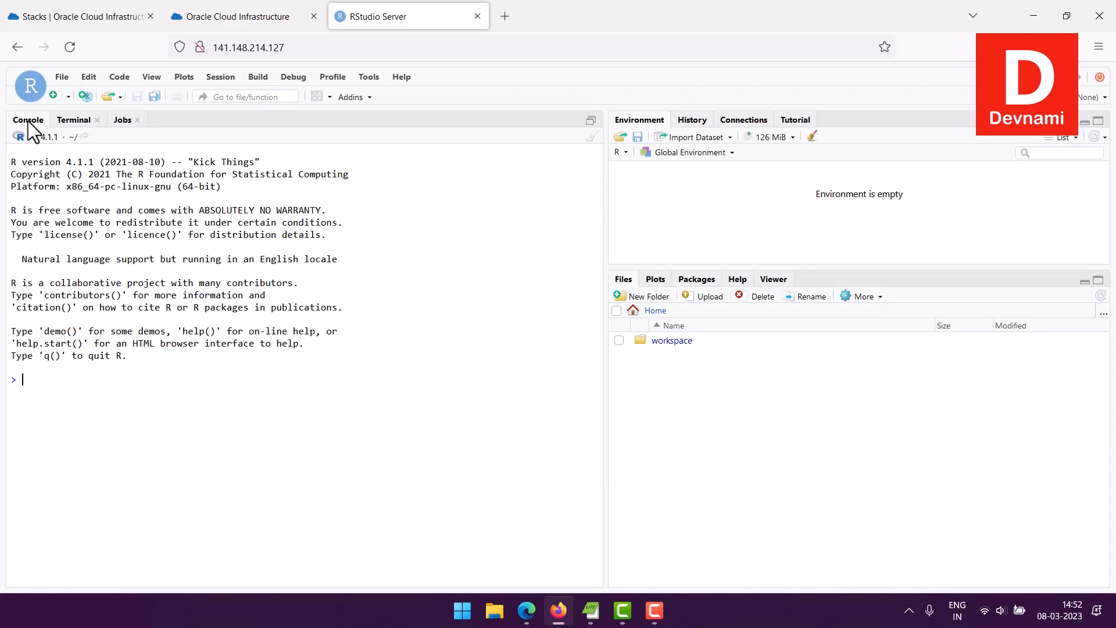
Step: Create a new Untitled1 R script and open Tools > Install Packages
{"action": "left_click", "coordinate": [69, 98]}
{"action": "left_click", "coordinate": [82, 117]}
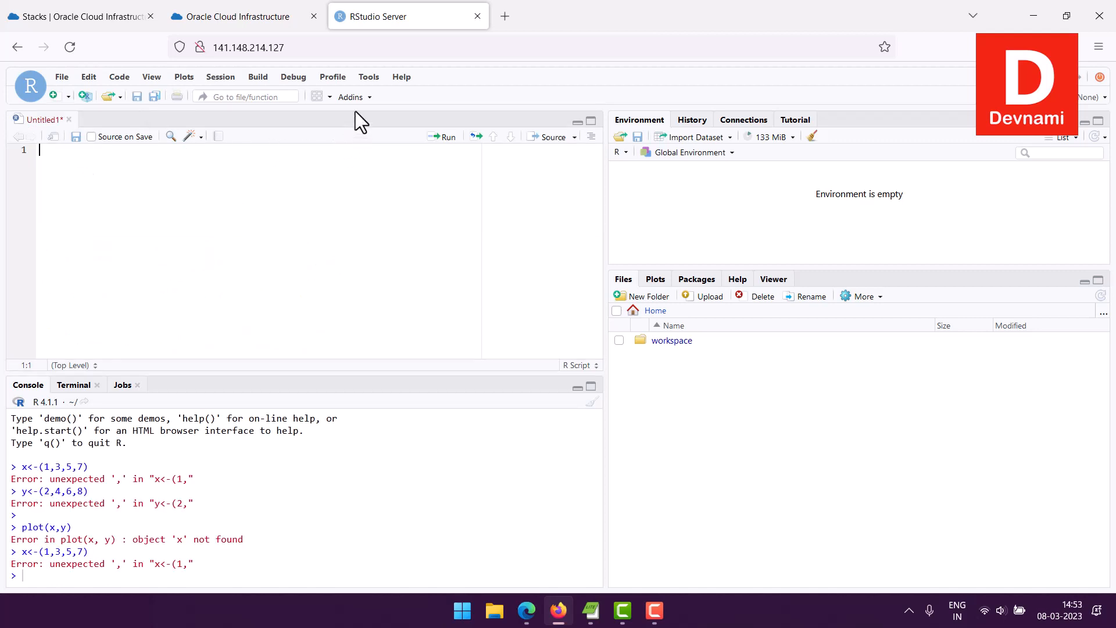
{"action": "left_click", "coordinate": [367, 79]}
{"action": "left_click", "coordinate": [395, 96]}
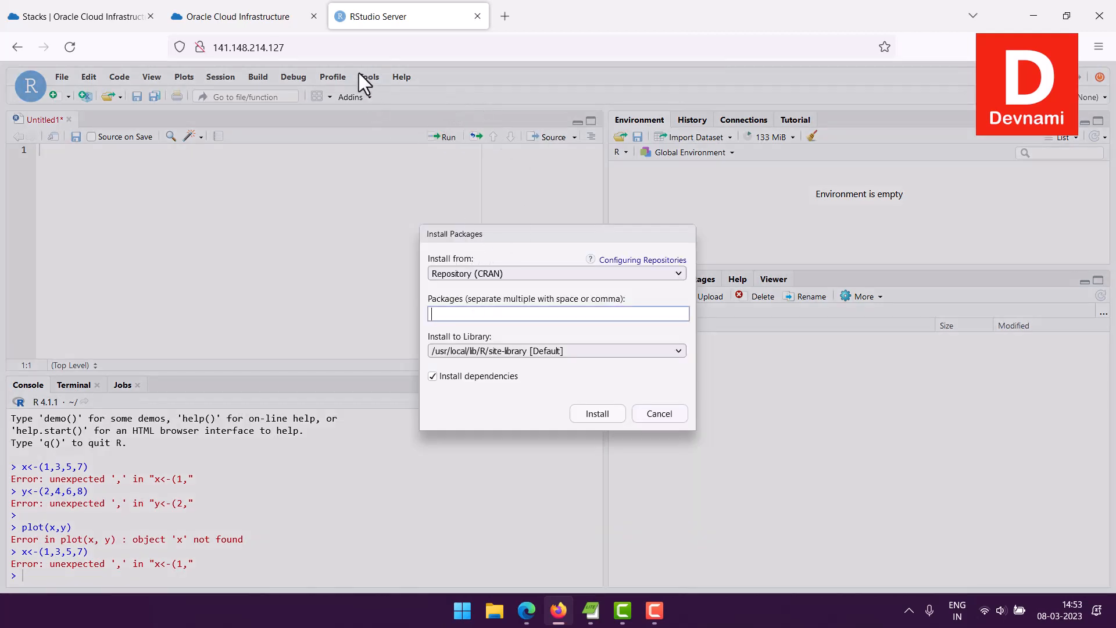
Step: Install the ggplot2 package from CRAN and wait for it to finish
{"action": "left_click", "coordinate": [662, 415]}
{"action": "left_click", "coordinate": [371, 77]}
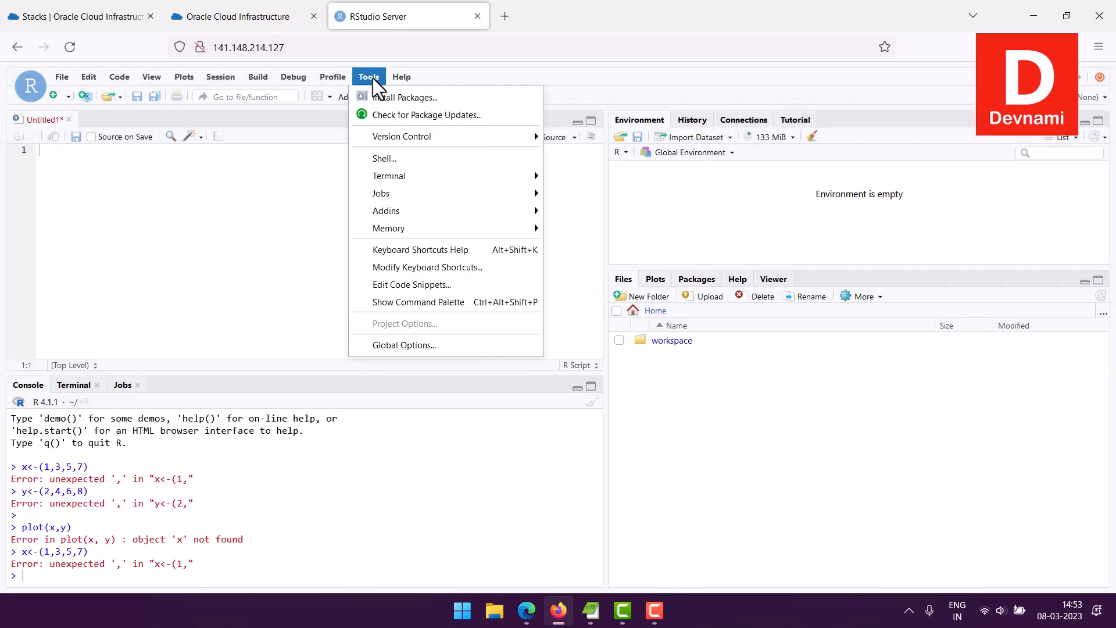
{"action": "left_click", "coordinate": [380, 96]}
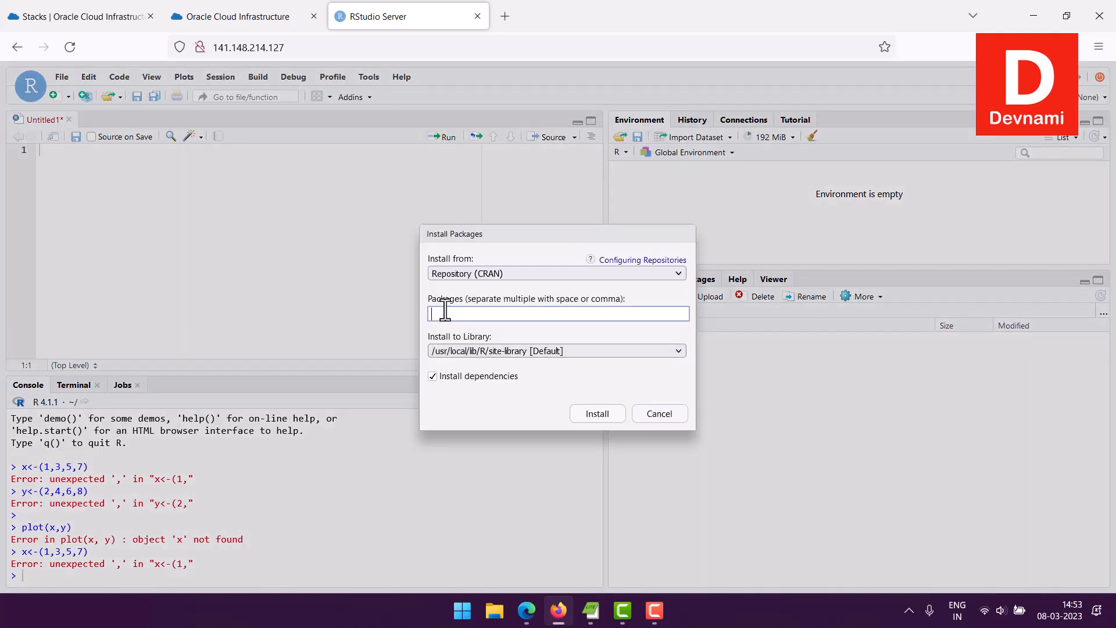
{"action": "type", "text": "ggplot2"}
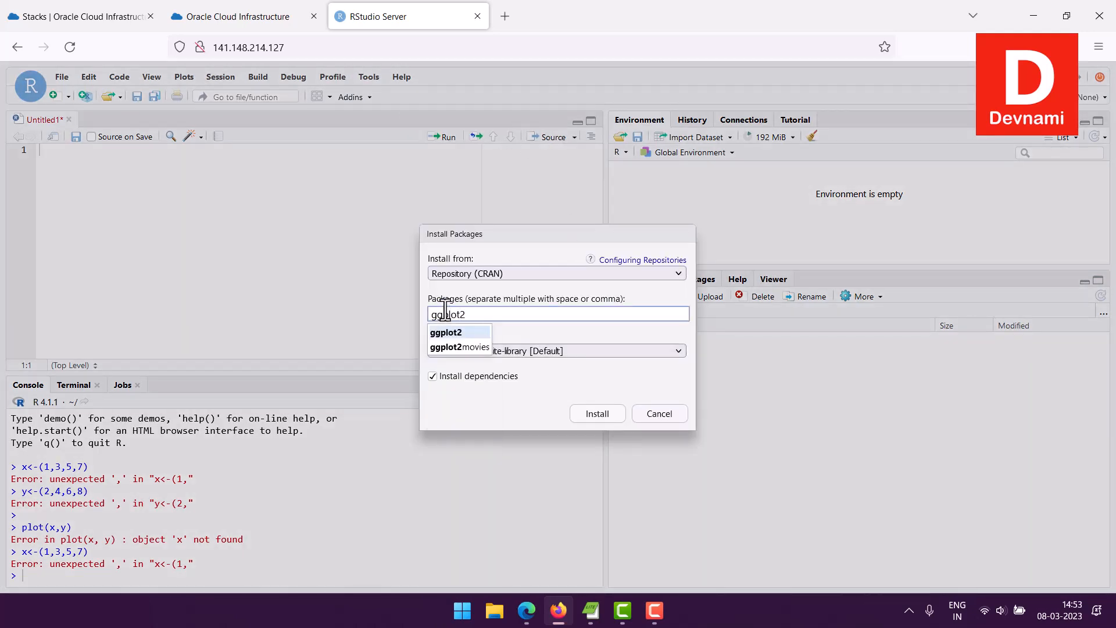
{"action": "left_click", "coordinate": [598, 417]}
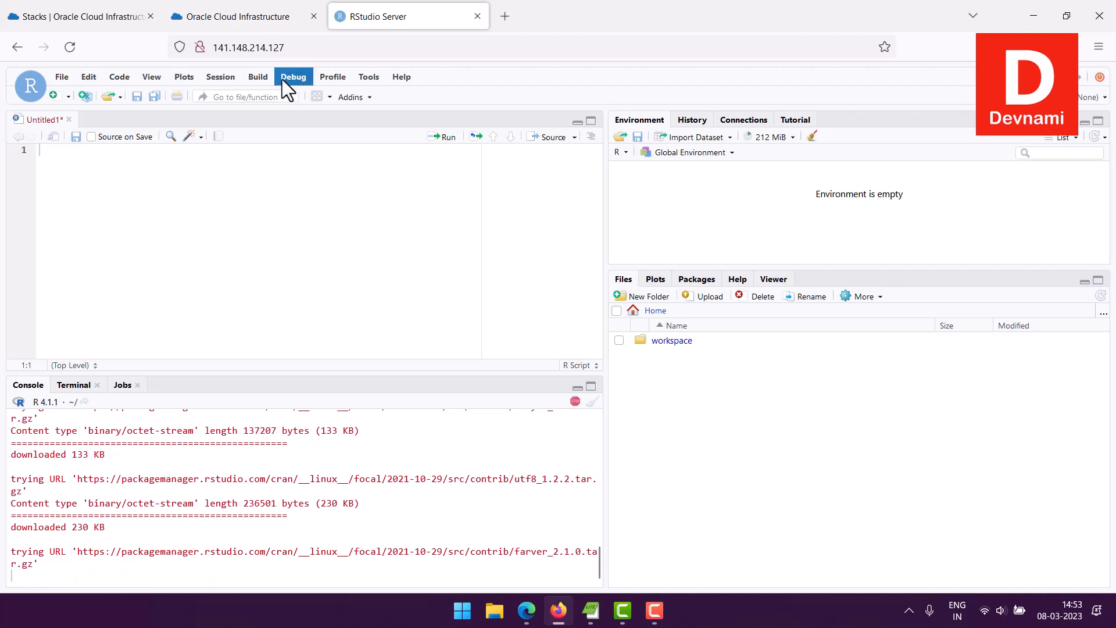
{"action": "left_click", "coordinate": [61, 79]}
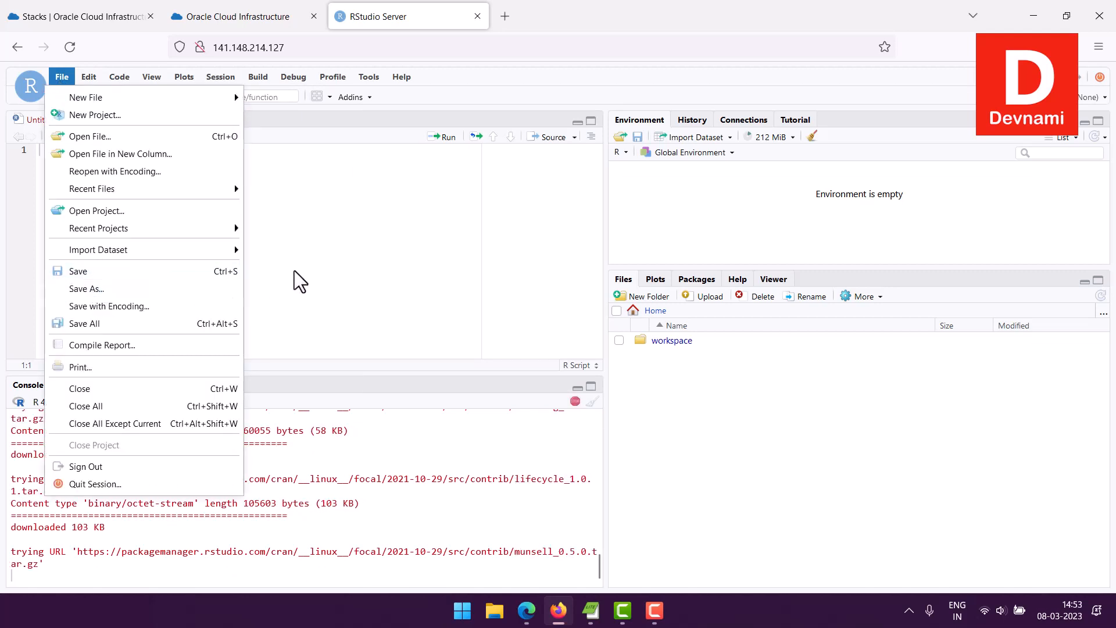
{"action": "left_click", "coordinate": [518, 73]}
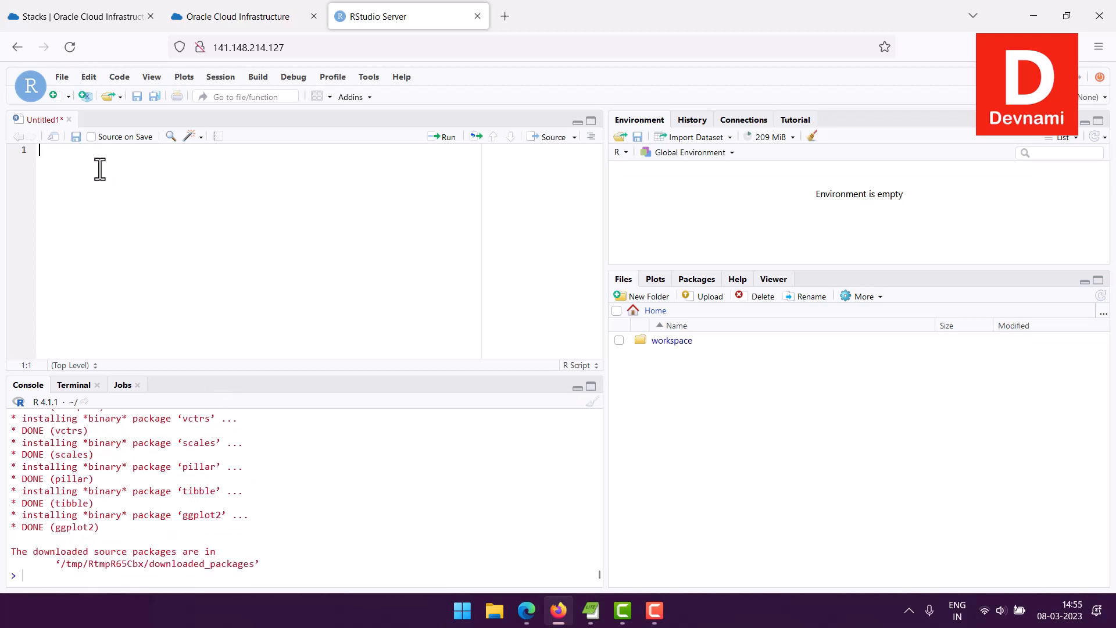
Step: Run head(iris) in the script to preview the first rows
{"action": "type", "text": "head(iris"}
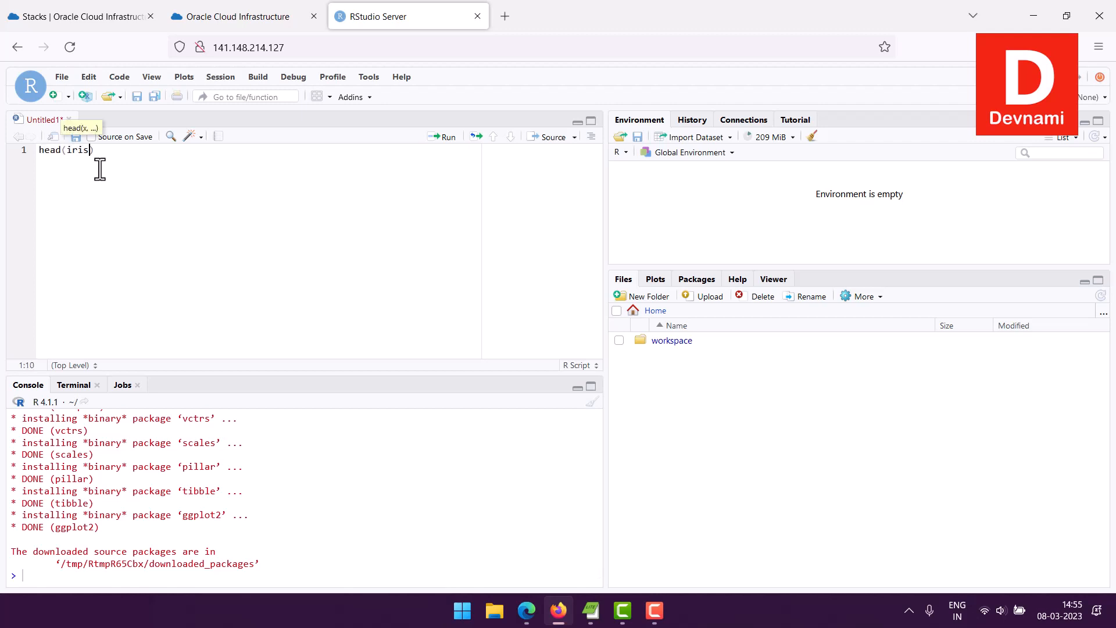
{"action": "left_click", "coordinate": [98, 169]}
{"action": "left_click", "coordinate": [40, 152]}
{"action": "left_click", "coordinate": [442, 137]}
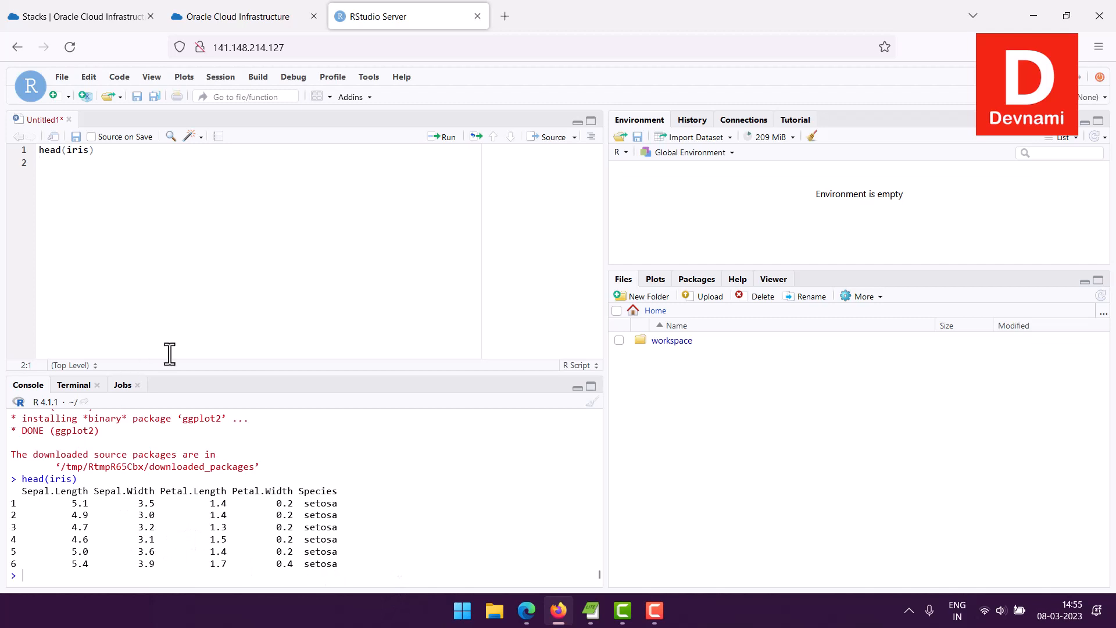
Step: Run plot(iris) and enlarge the Plots pane to view the scatterplot matrix
{"action": "type", "text": "plot(iris"}
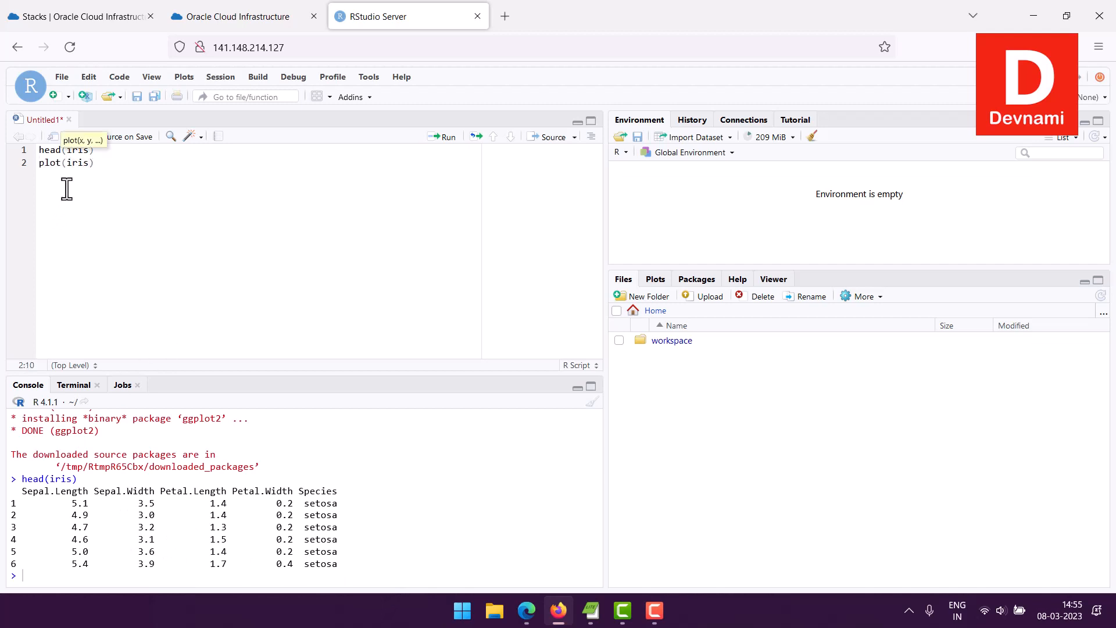
{"action": "key", "text": "ctrl+Return"}
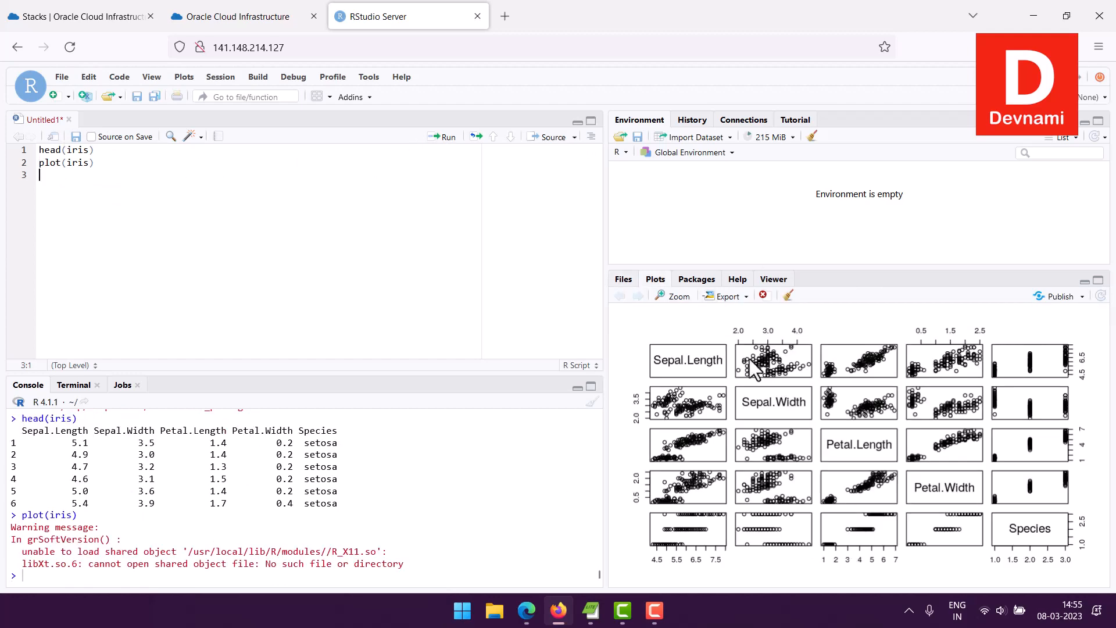
{"action": "left_click_drag", "start_coordinate": [692, 269], "coordinate": [692, 183]}
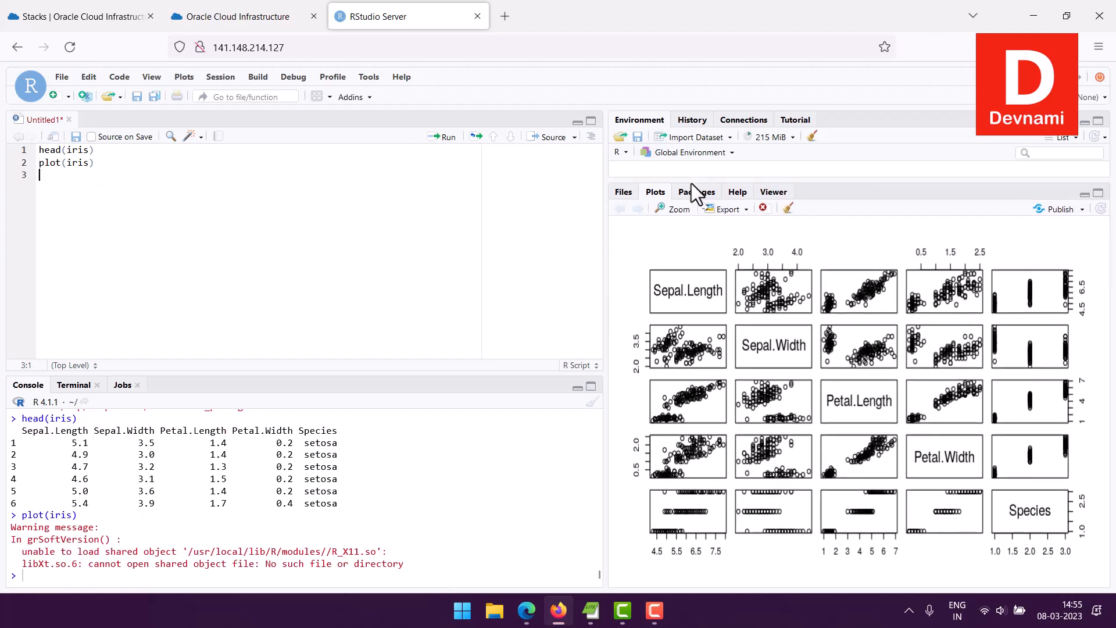
{"action": "left_click_drag", "start_coordinate": [607, 256], "coordinate": [470, 263]}
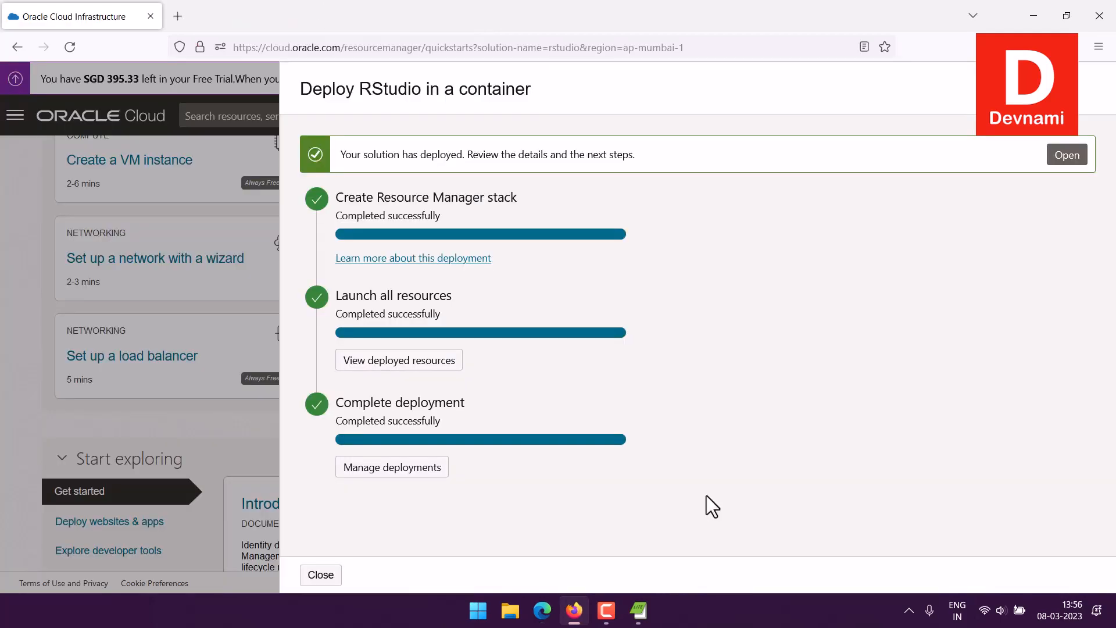
{"action": "left_click", "coordinate": [395, 363]}
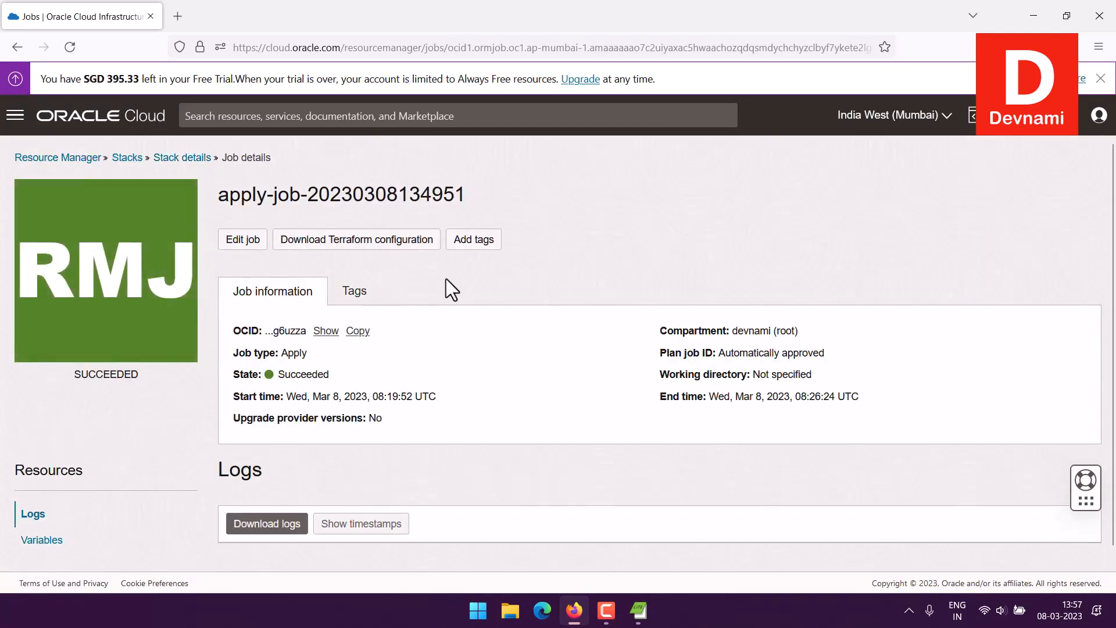
{"action": "left_click_drag", "start_coordinate": [291, 197], "coordinate": [512, 194]}
{"action": "left_click", "coordinate": [512, 195]}
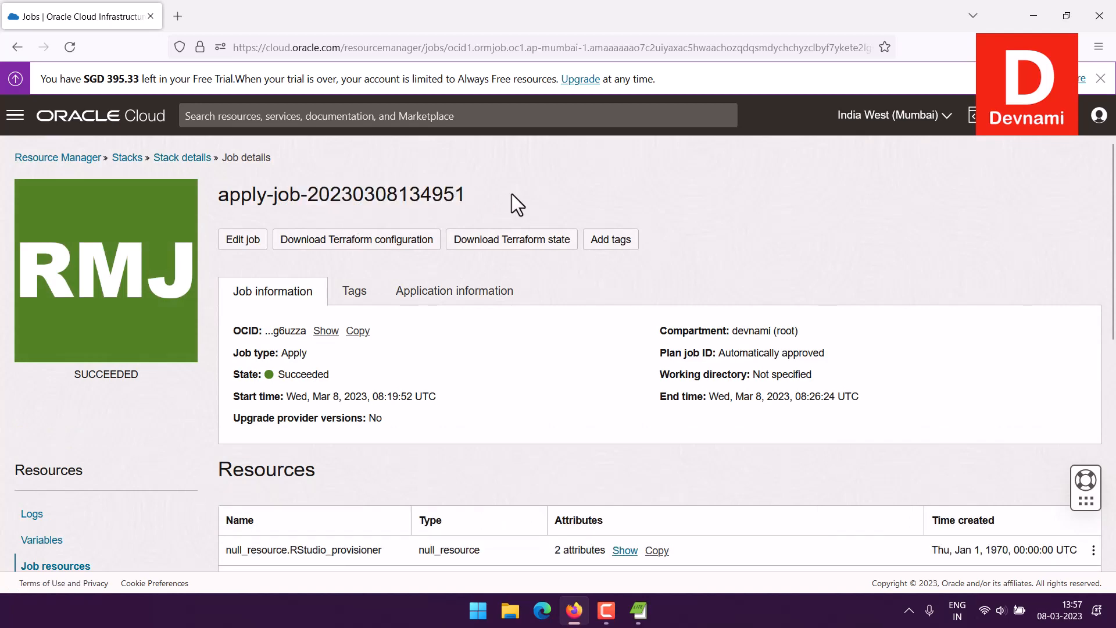
{"action": "scroll", "coordinate": [662, 214], "scroll_direction": "down", "scroll_amount": 7}
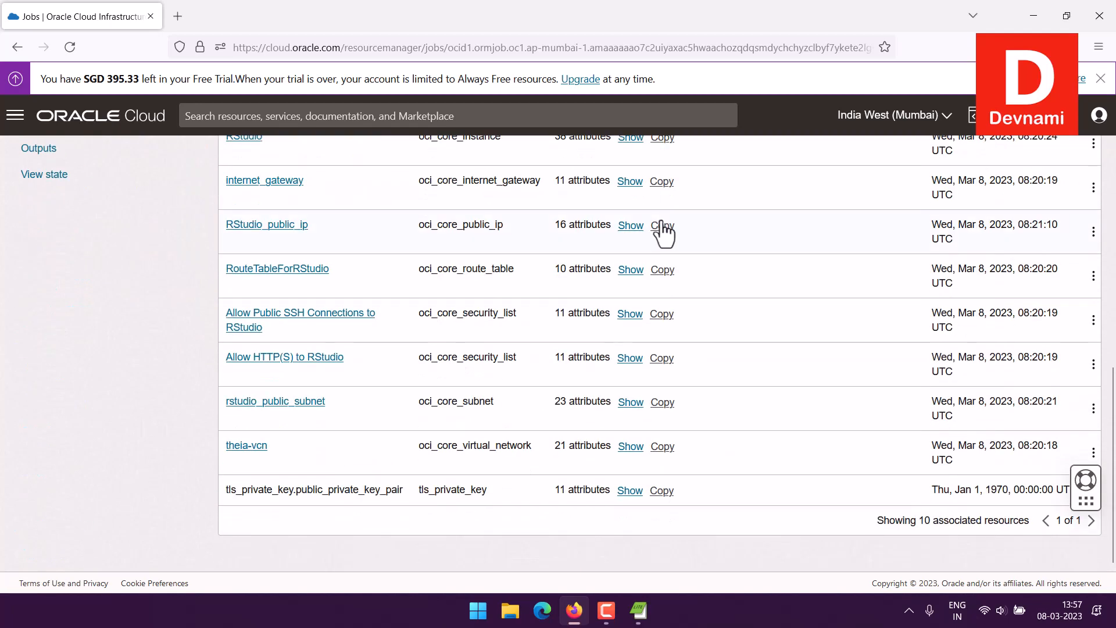
{"action": "scroll", "coordinate": [662, 232], "scroll_direction": "up", "scroll_amount": 1}
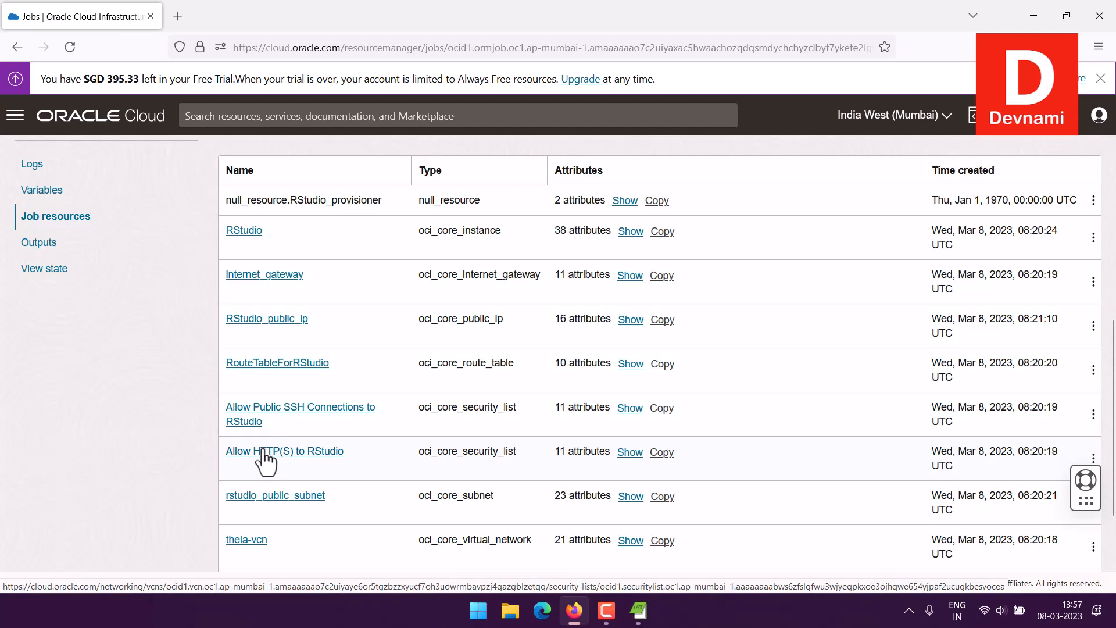
{"action": "scroll", "coordinate": [537, 431], "scroll_direction": "down", "scroll_amount": 2}
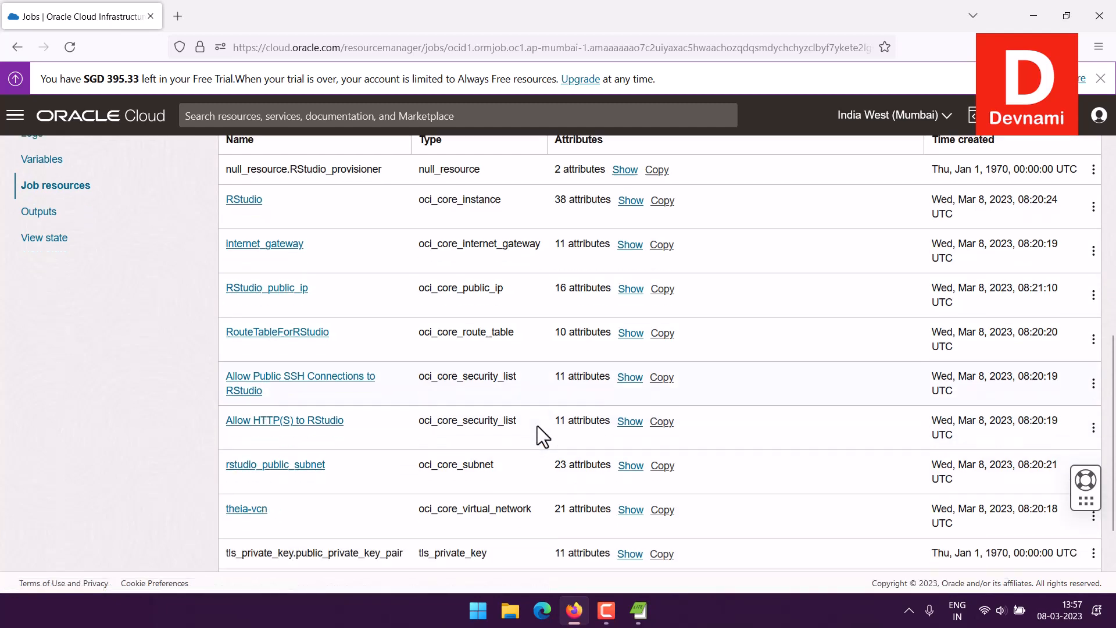
{"action": "scroll", "coordinate": [538, 426], "scroll_direction": "up", "scroll_amount": 8}
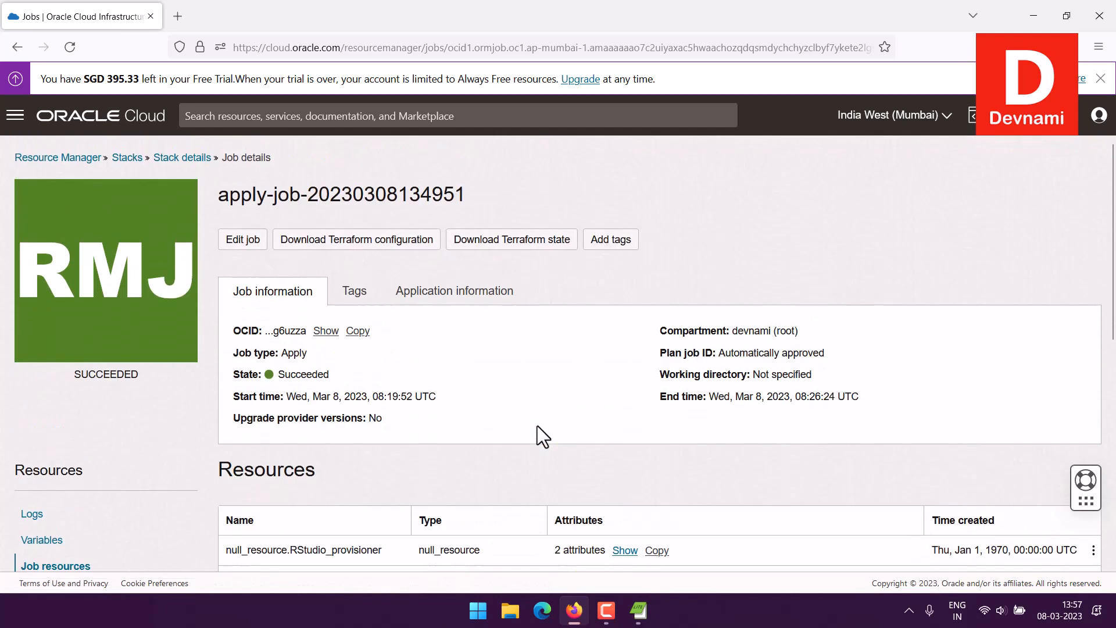
{"action": "left_click", "coordinate": [137, 159]}
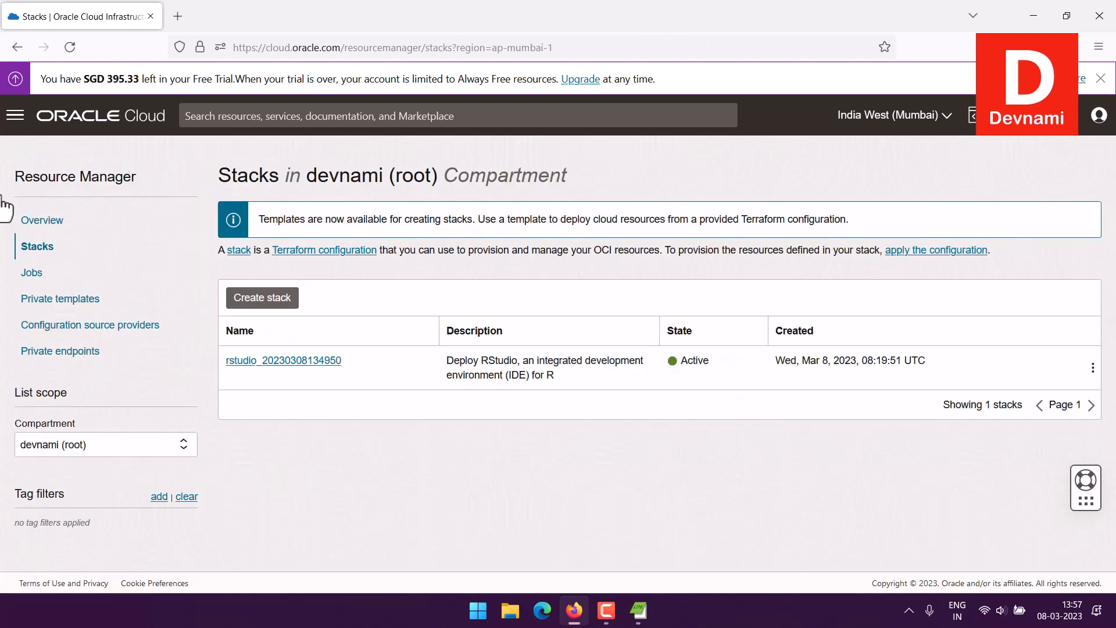
{"action": "left_click", "coordinate": [277, 360]}
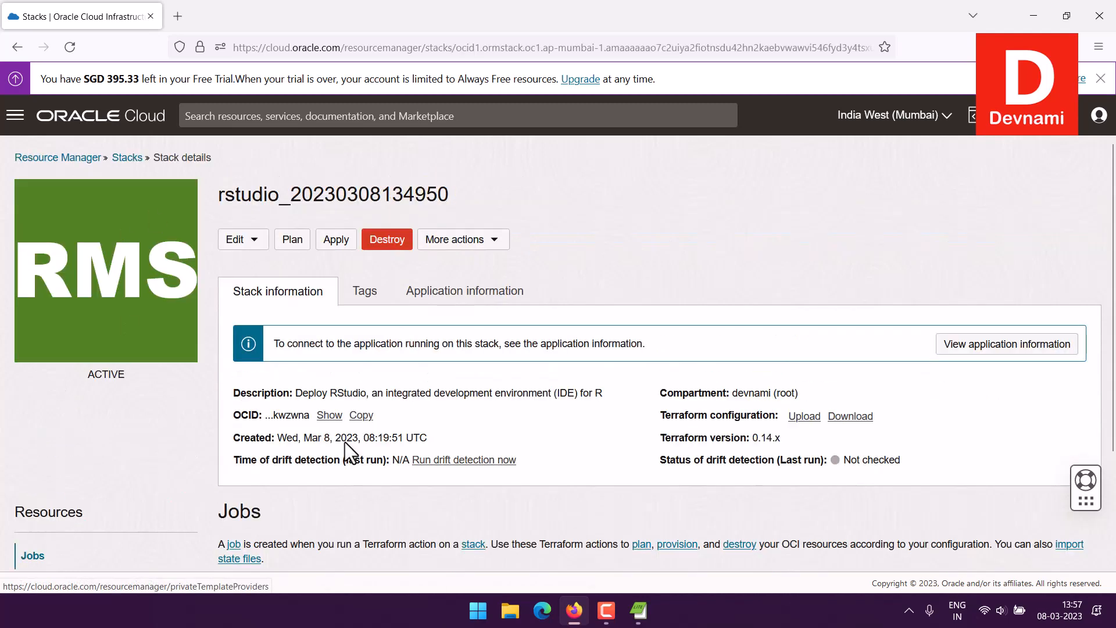
{"action": "left_click_drag", "start_coordinate": [329, 344], "coordinate": [610, 344]}
{"action": "left_click", "coordinate": [403, 342]}
{"action": "left_click", "coordinate": [611, 343]}
{"action": "left_click_drag", "start_coordinate": [522, 345], "coordinate": [665, 343]}
{"action": "left_click", "coordinate": [647, 349]}
{"action": "left_click", "coordinate": [665, 341]}
{"action": "left_click", "coordinate": [965, 343]}
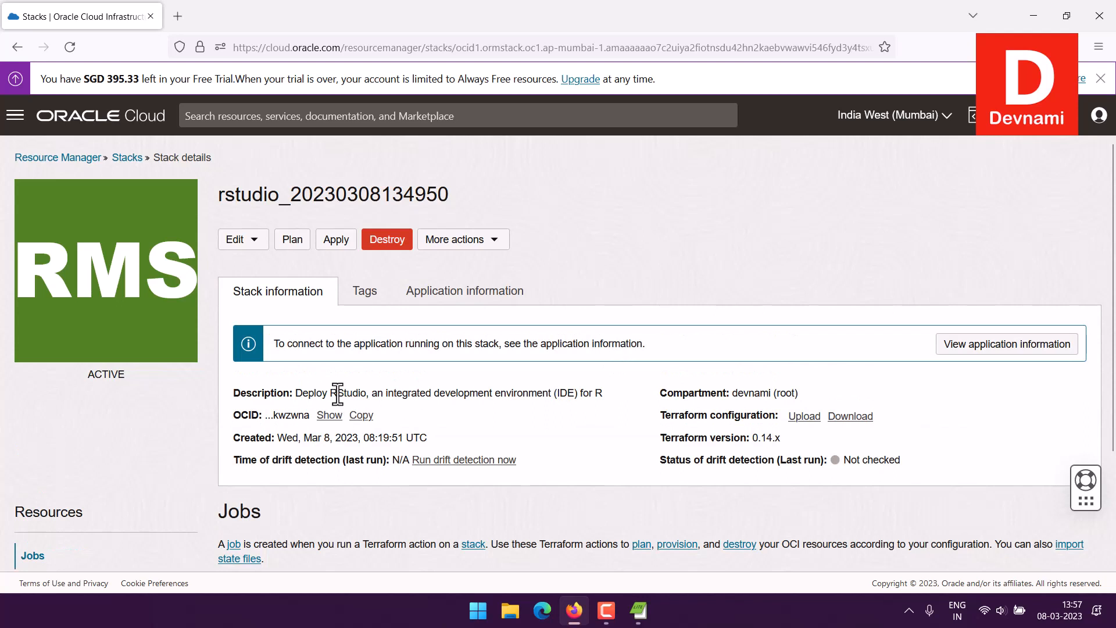
Step: Review the stack's description and details, then show its More actions list
{"action": "left_click_drag", "start_coordinate": [337, 393], "coordinate": [720, 479]}
{"action": "left_click", "coordinate": [721, 479]}
{"action": "scroll", "coordinate": [692, 415], "scroll_direction": "down", "scroll_amount": 3}
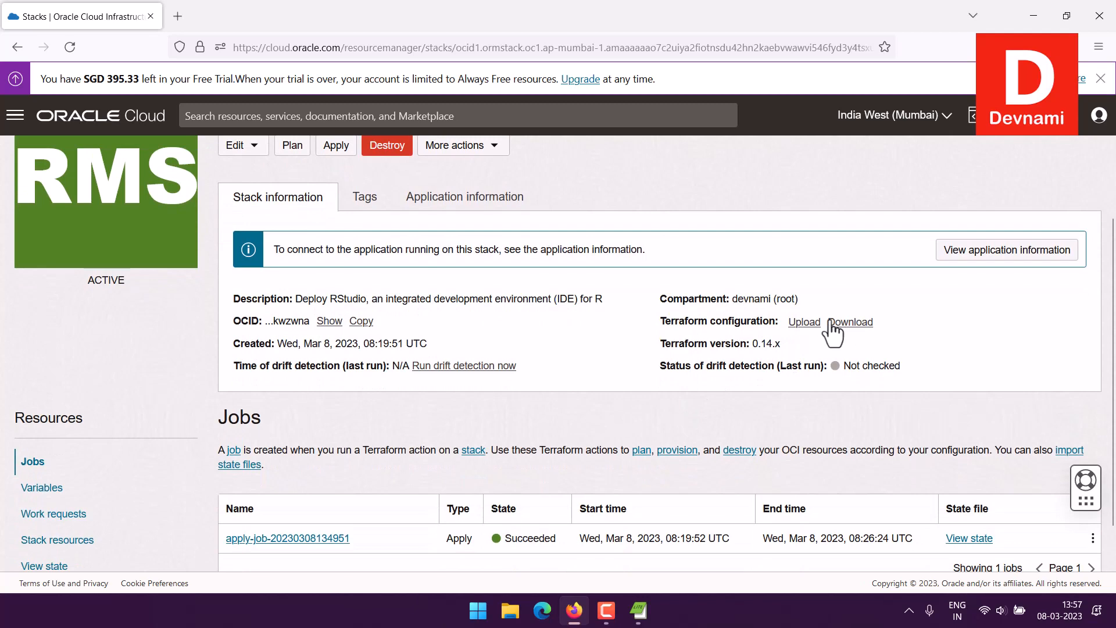
{"action": "scroll", "coordinate": [831, 331], "scroll_direction": "down", "scroll_amount": 2}
{"action": "scroll", "coordinate": [832, 332], "scroll_direction": "up", "scroll_amount": 3}
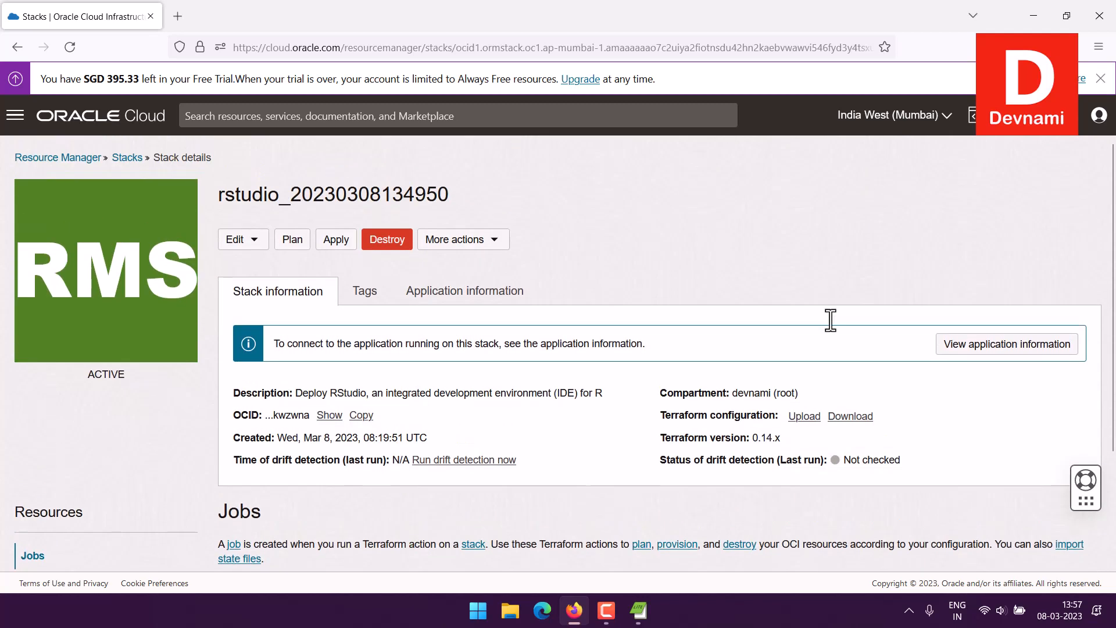
{"action": "left_click", "coordinate": [497, 242]}
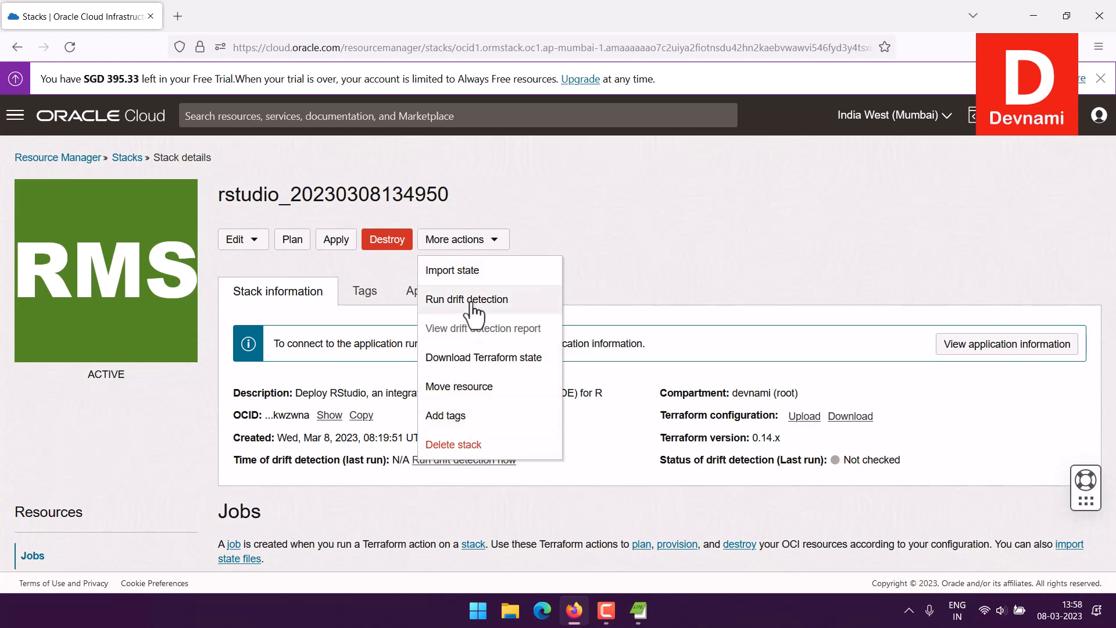
{"action": "left_click", "coordinate": [292, 239]}
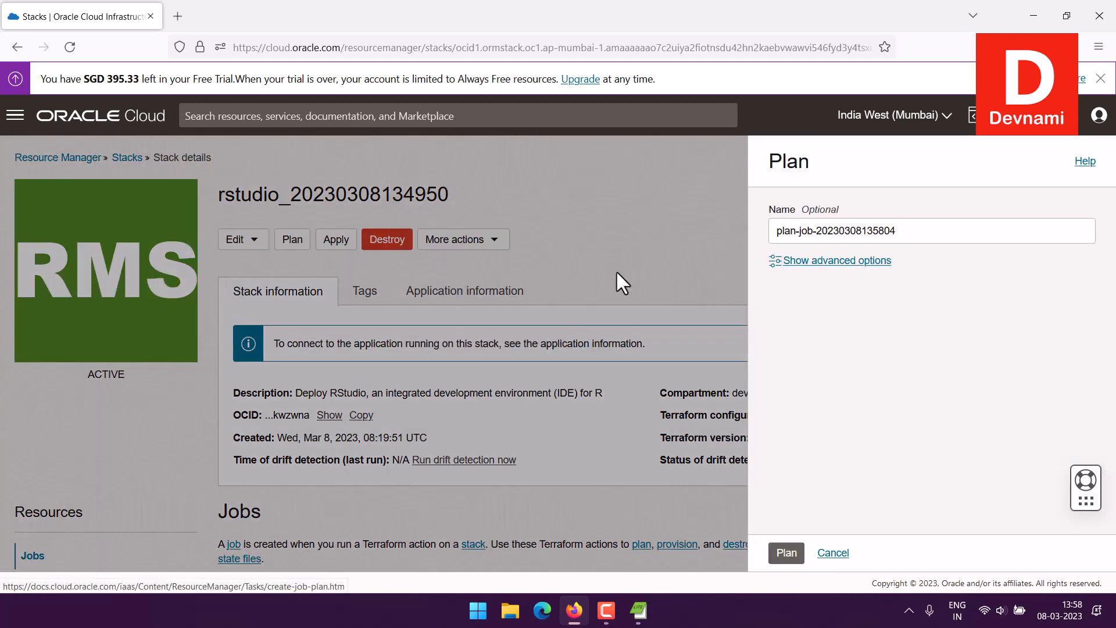
{"action": "left_click", "coordinate": [834, 553]}
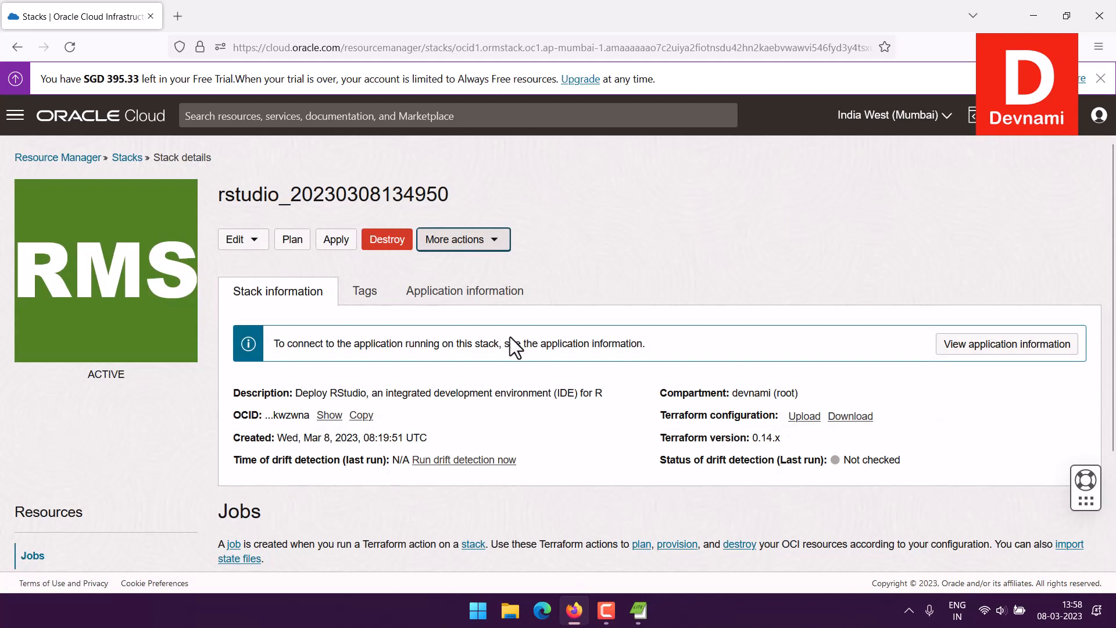
{"action": "left_click", "coordinate": [335, 240]}
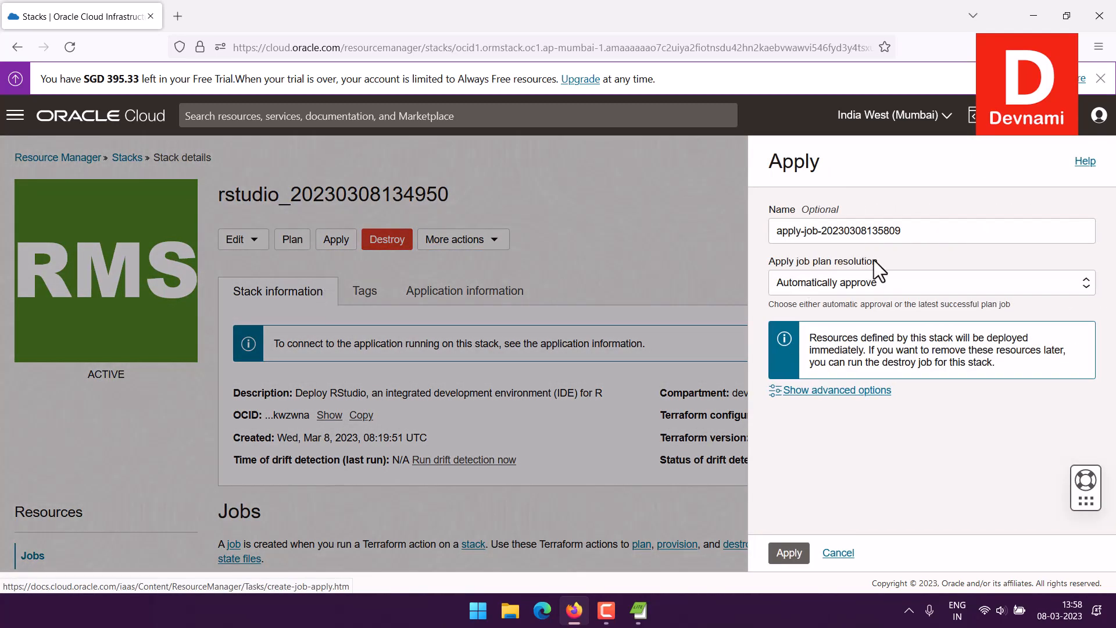
{"action": "left_click", "coordinate": [797, 551]}
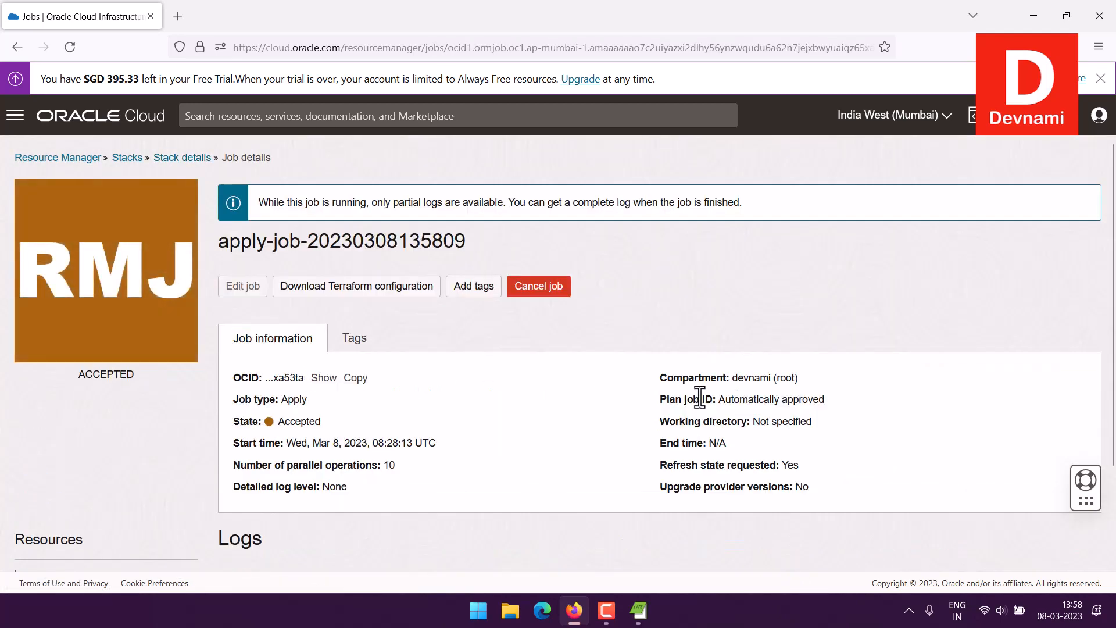
{"action": "scroll", "coordinate": [639, 354], "scroll_direction": "down", "scroll_amount": 2}
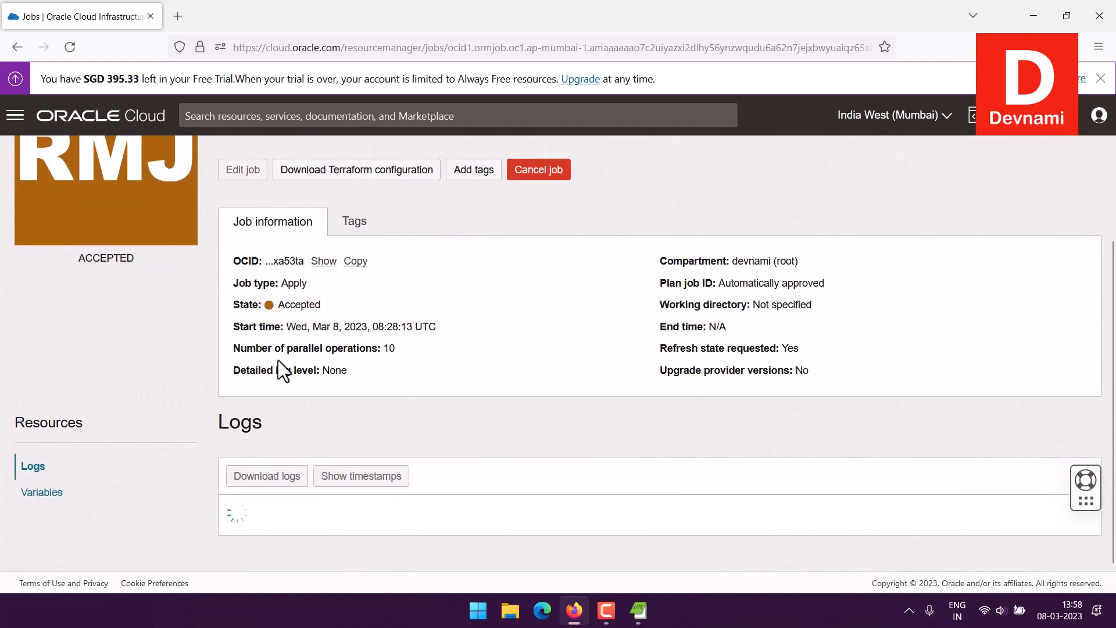
{"action": "scroll", "coordinate": [395, 410], "scroll_direction": "up", "scroll_amount": 2}
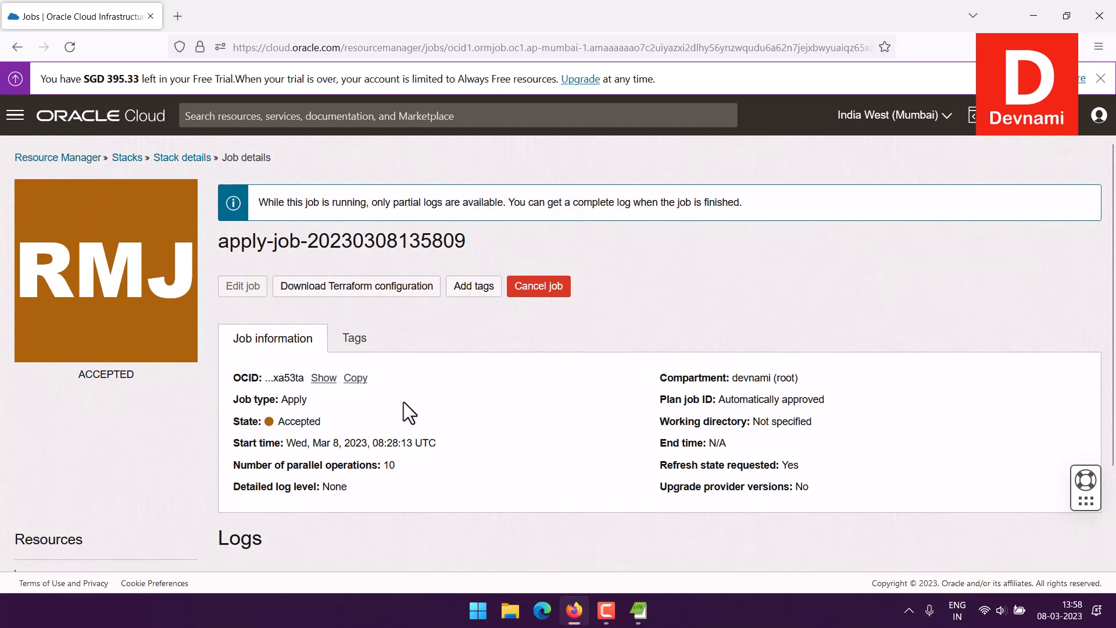
Step: Reopen the rstudio stack's details from the Stacks list and glance at its editing options
{"action": "left_click", "coordinate": [129, 157]}
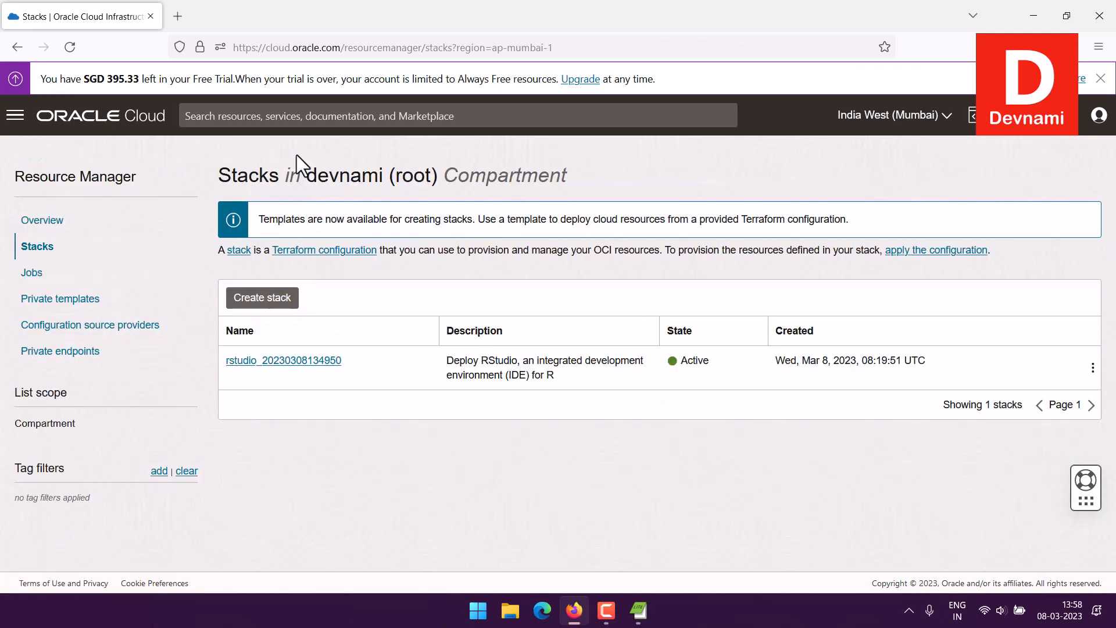
{"action": "left_click", "coordinate": [1093, 368]}
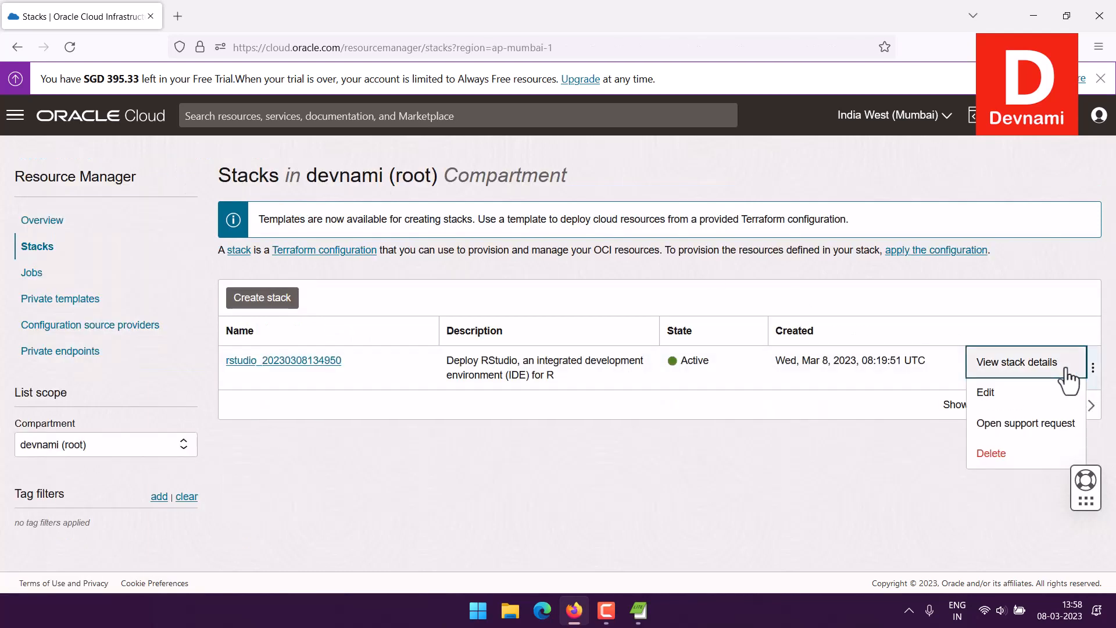
{"action": "left_click", "coordinate": [1047, 368]}
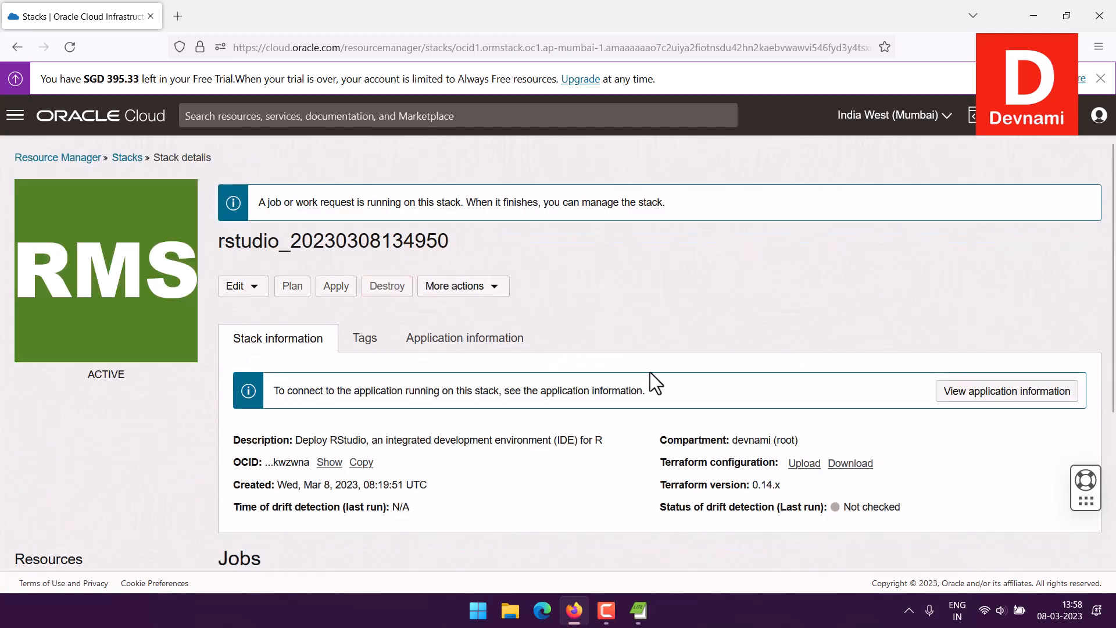
{"action": "left_click", "coordinate": [247, 288]}
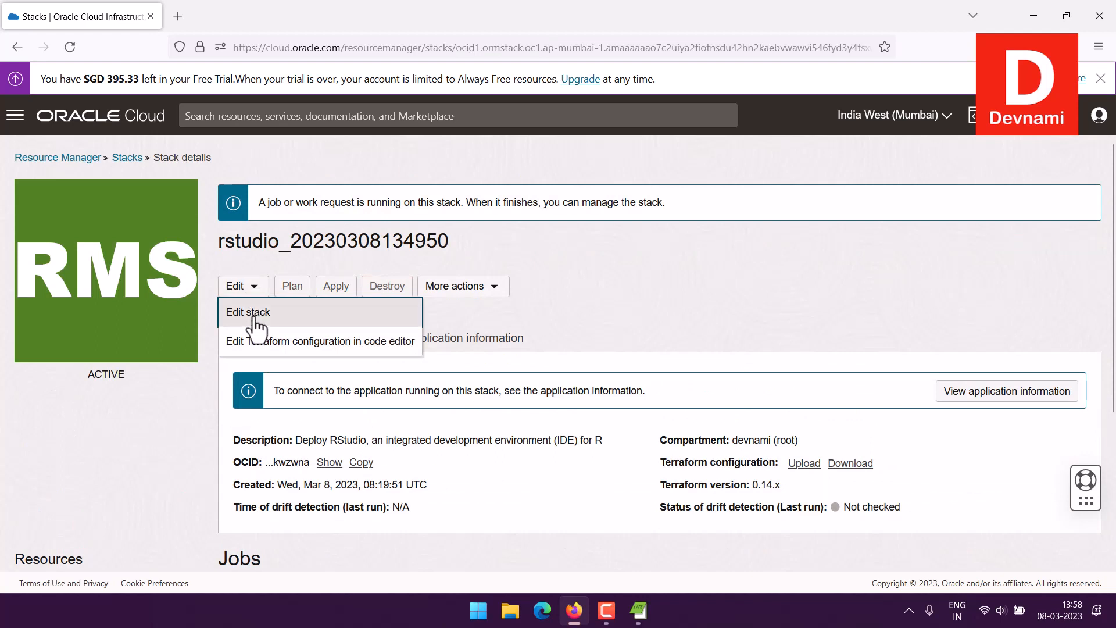
{"action": "left_click", "coordinate": [650, 324]}
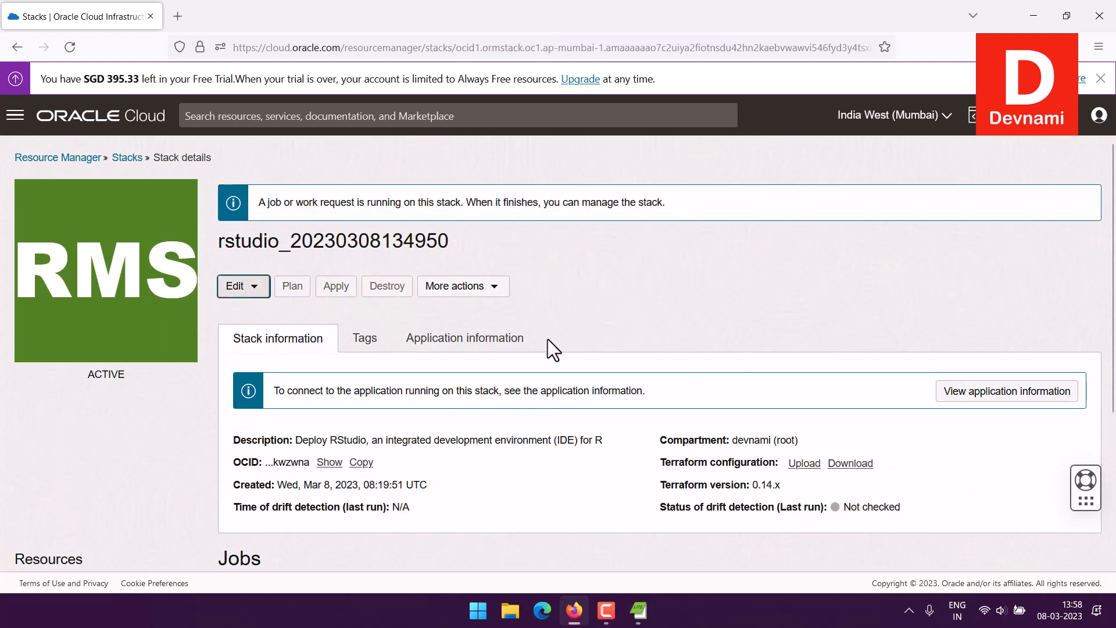
{"action": "left_click", "coordinate": [239, 287]}
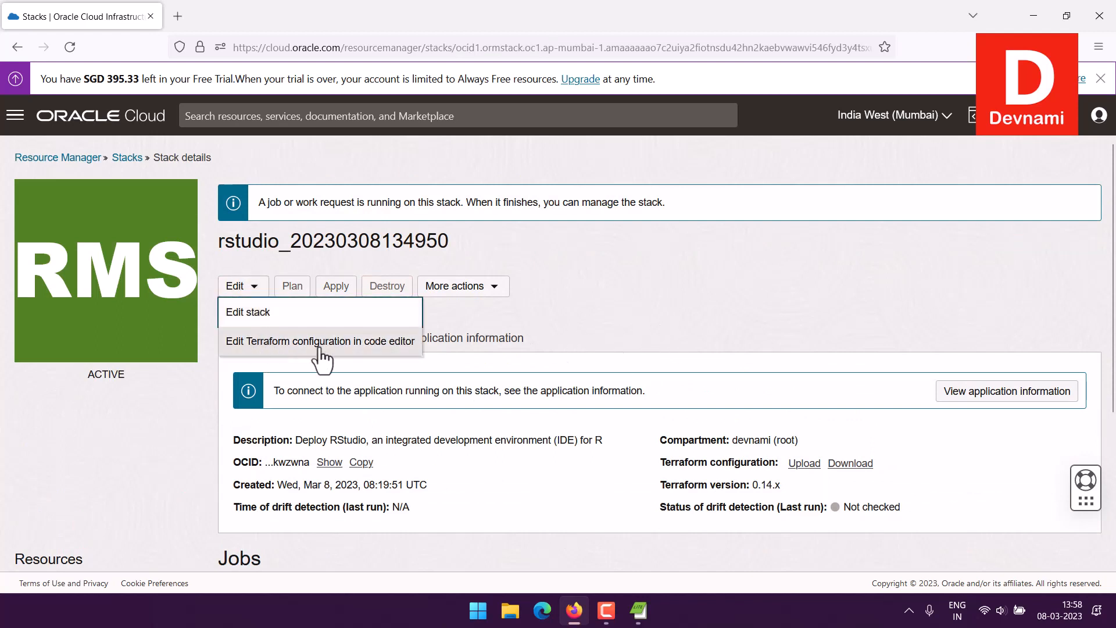
{"action": "left_click", "coordinate": [654, 315]}
{"action": "scroll", "coordinate": [655, 313], "scroll_direction": "down", "scroll_amount": 4}
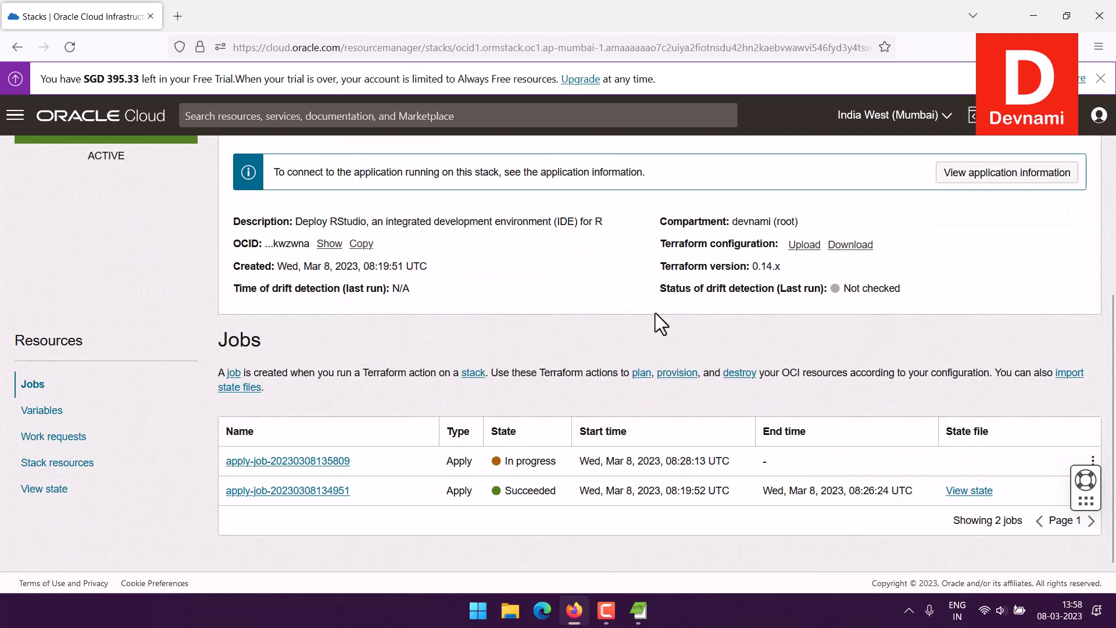
Step: Check the stack's variables and Terraform state, then open the RStudio instance from Stack resources
{"action": "left_click", "coordinate": [42, 411]}
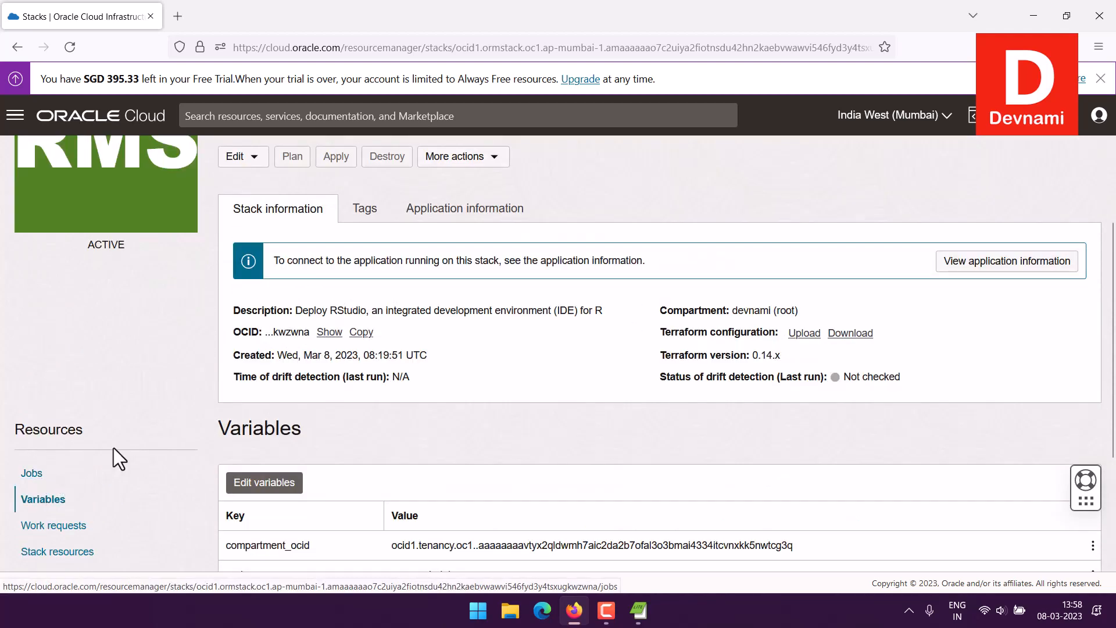
{"action": "scroll", "coordinate": [178, 448], "scroll_direction": "down", "scroll_amount": 3}
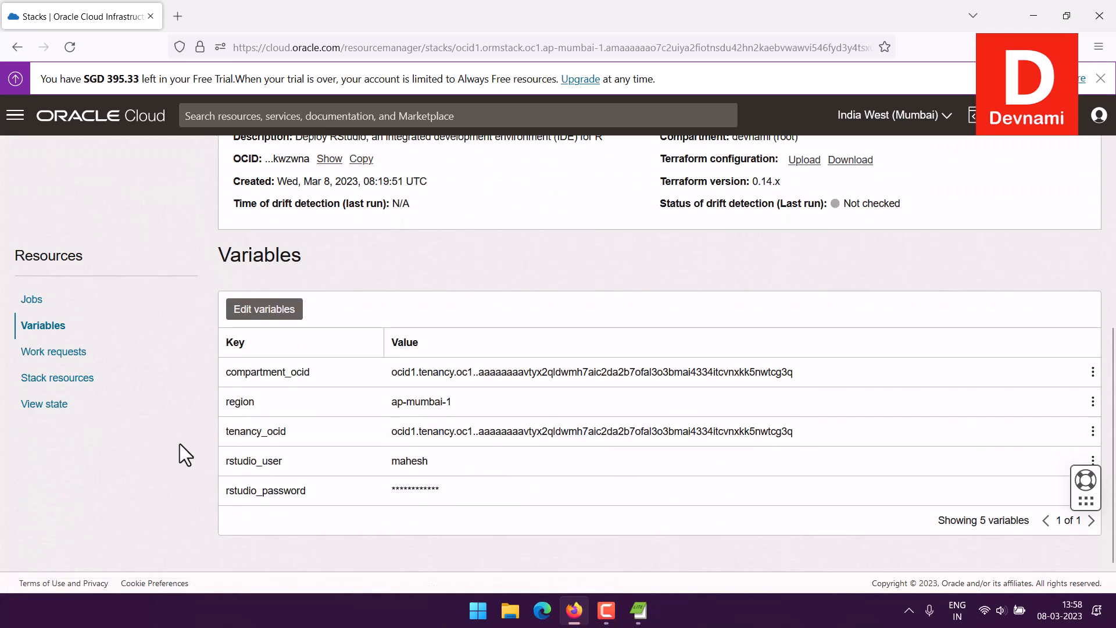
{"action": "left_click", "coordinate": [23, 415]}
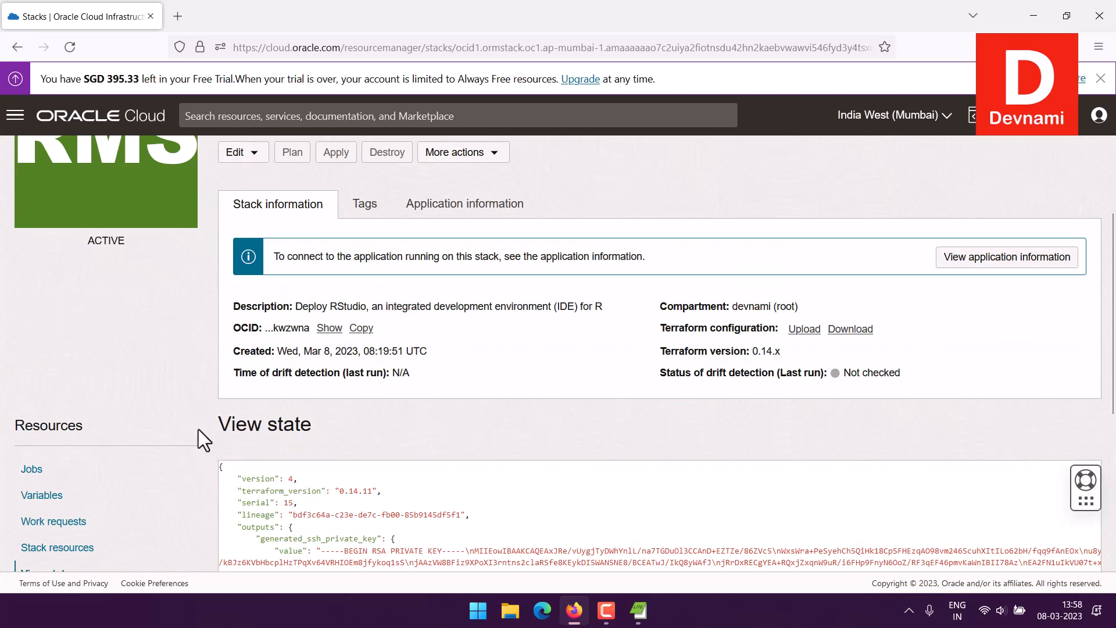
{"action": "scroll", "coordinate": [484, 427], "scroll_direction": "down", "scroll_amount": 5}
{"action": "left_click", "coordinate": [81, 258]}
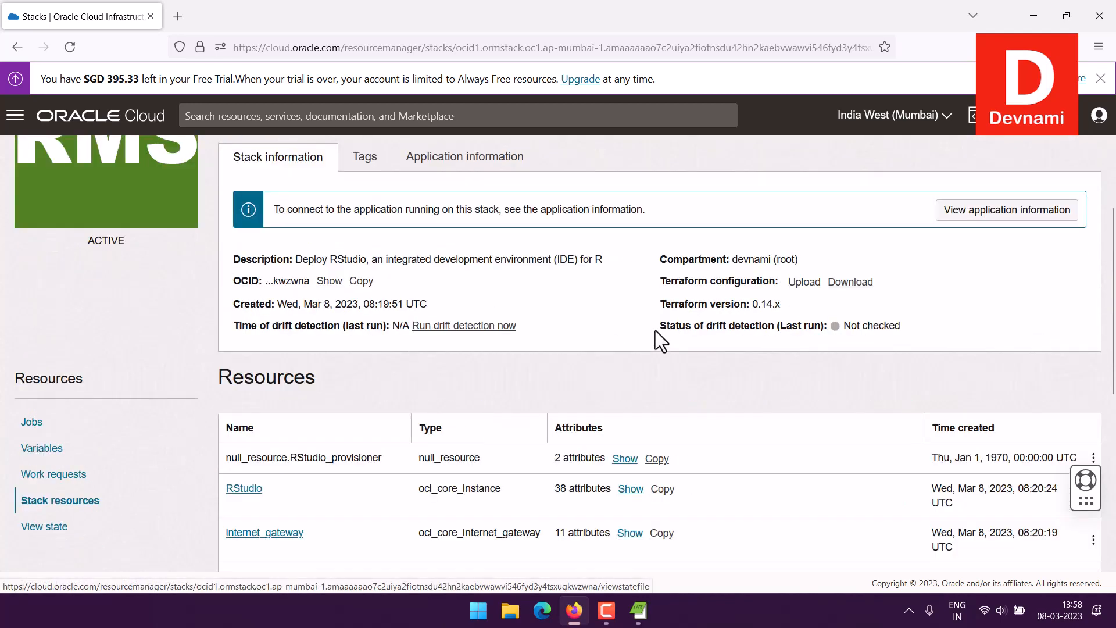
{"action": "scroll", "coordinate": [698, 321], "scroll_direction": "down", "scroll_amount": 3}
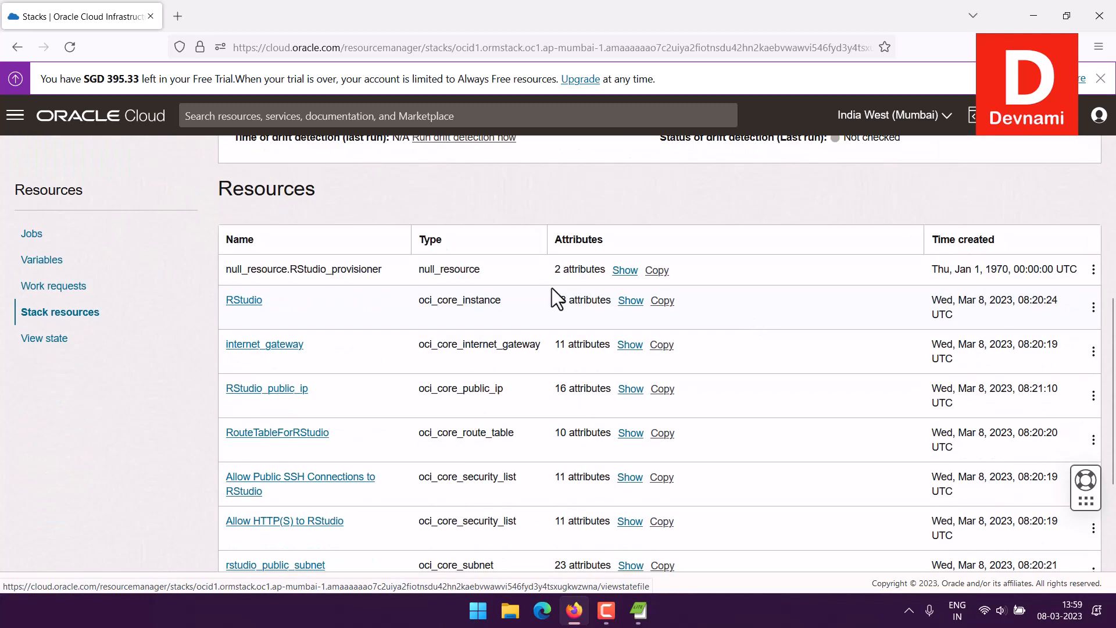
{"action": "left_click", "coordinate": [250, 301]}
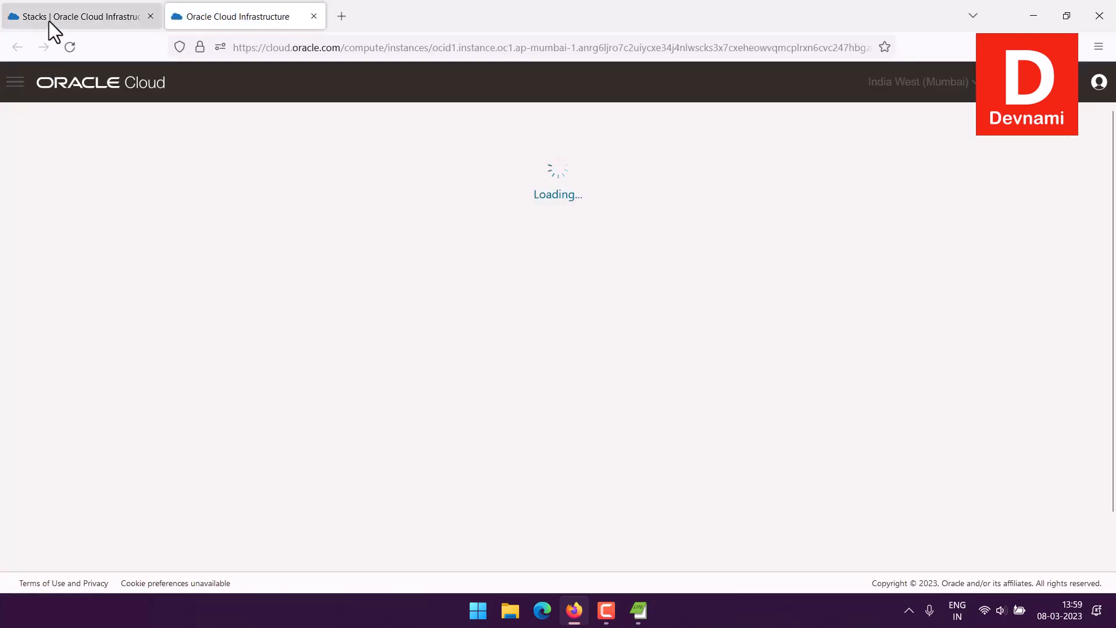
Step: Switch to the RStudio instance's tab and scroll through its Instance information
{"action": "left_click", "coordinate": [49, 21]}
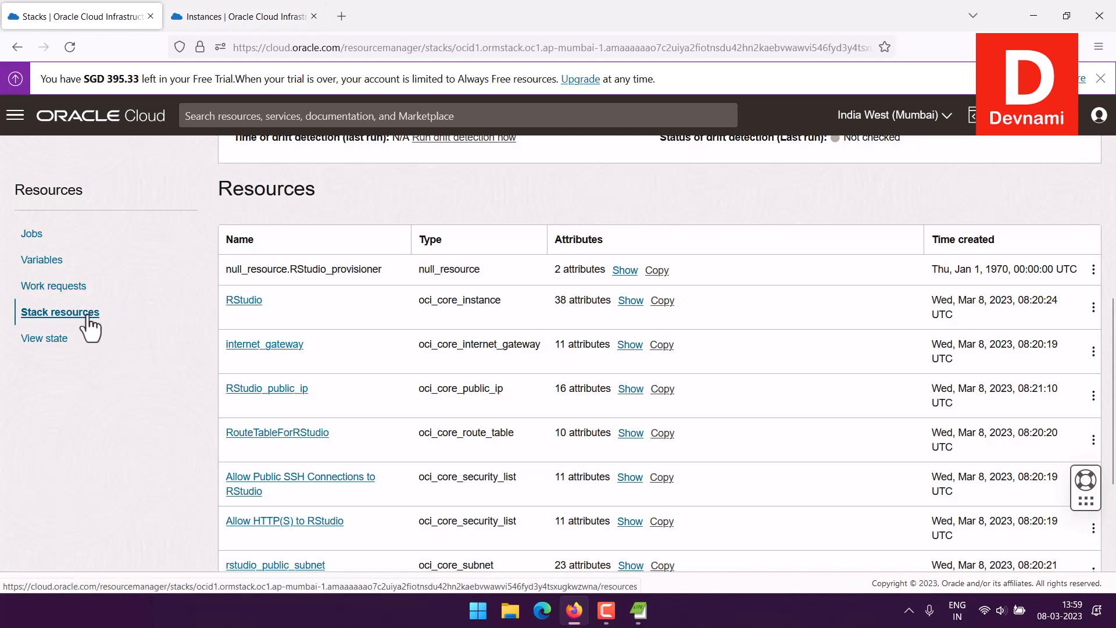
{"action": "left_click", "coordinate": [236, 19]}
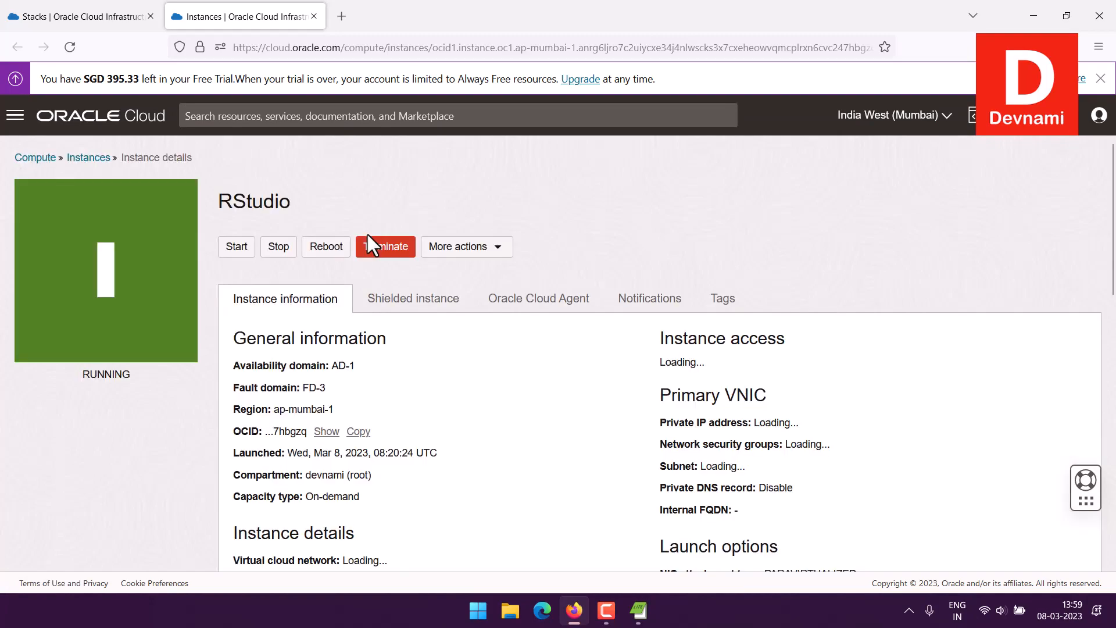
{"action": "scroll", "coordinate": [544, 355], "scroll_direction": "down", "scroll_amount": 3}
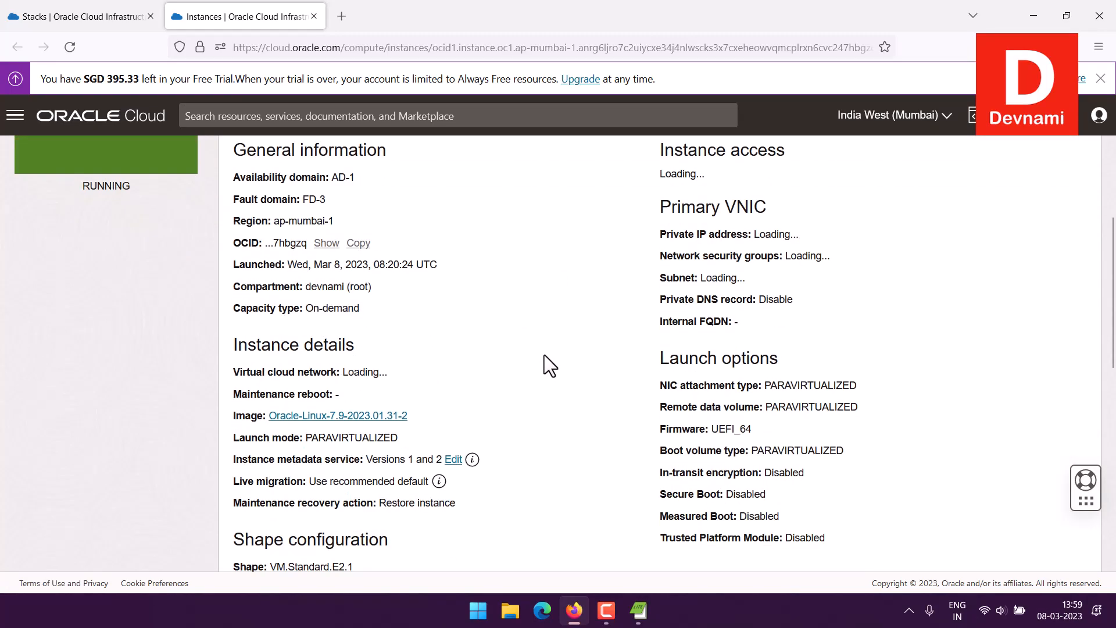
{"action": "scroll", "coordinate": [545, 355], "scroll_direction": "down", "scroll_amount": 4}
{"action": "scroll", "coordinate": [545, 353], "scroll_direction": "up", "scroll_amount": 6}
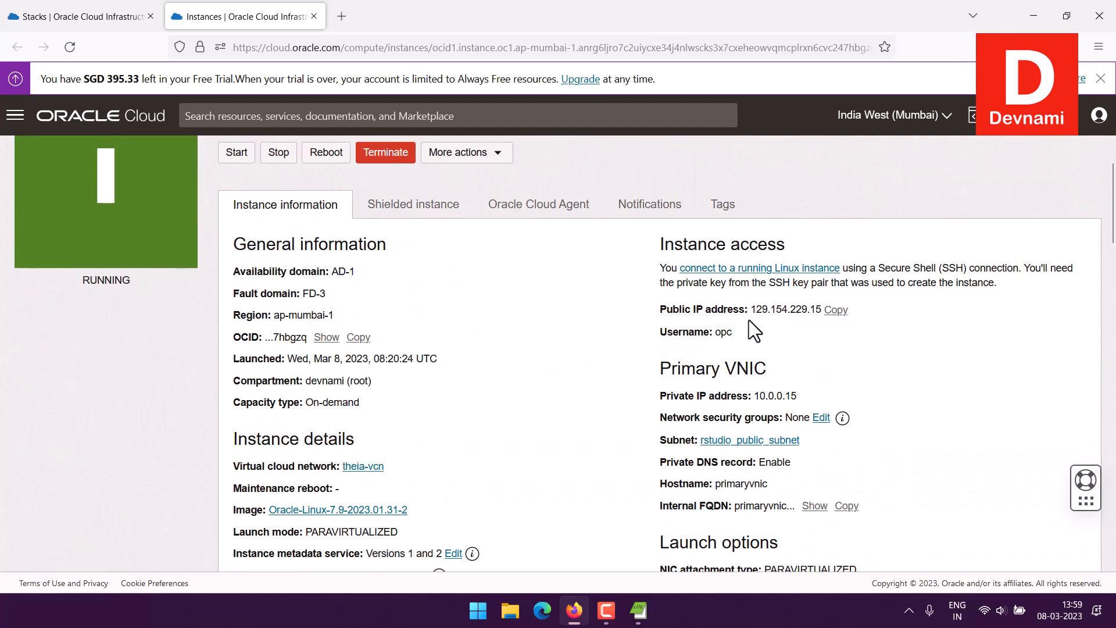
{"action": "scroll", "coordinate": [746, 319], "scroll_direction": "up", "scroll_amount": 2}
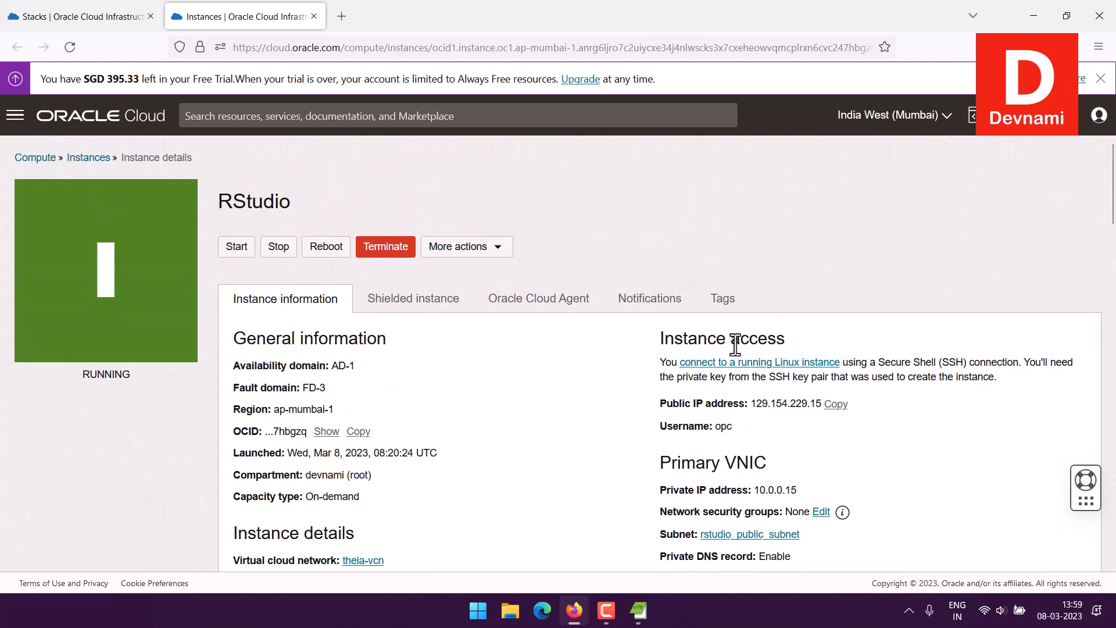
Step: Highlight the Instance access details and the opc username
{"action": "left_click_drag", "start_coordinate": [663, 370], "coordinate": [870, 406]}
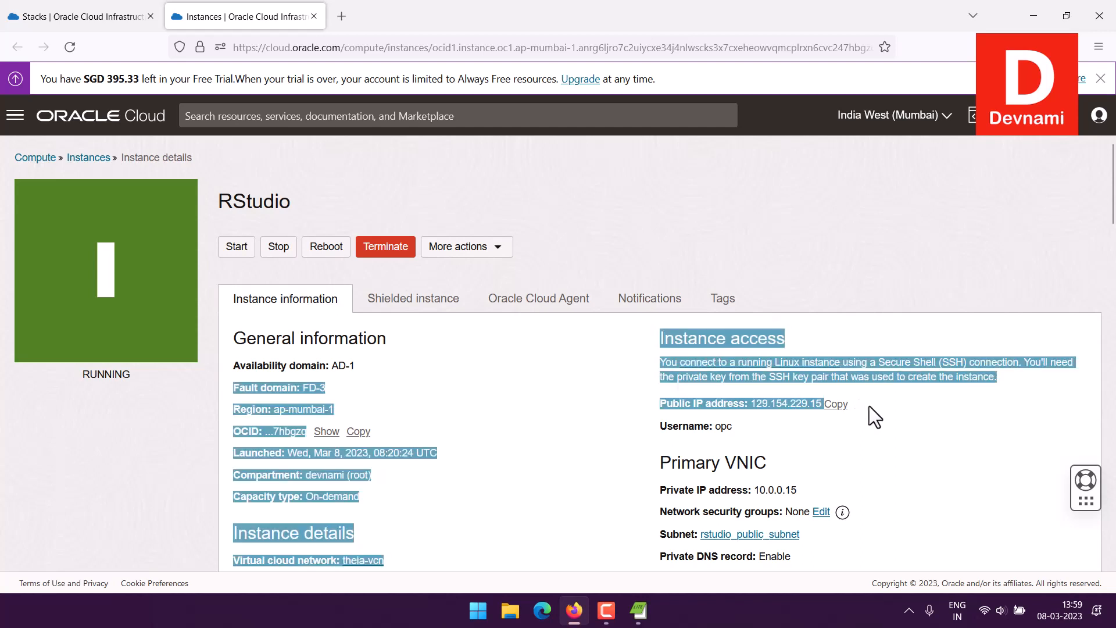
{"action": "left_click", "coordinate": [900, 418]}
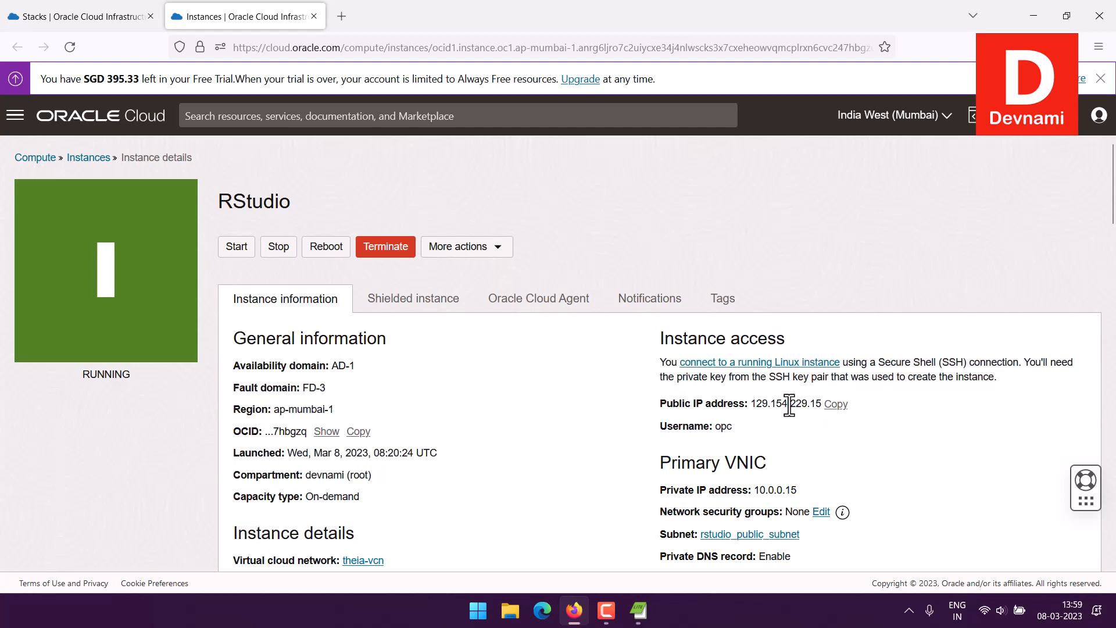
{"action": "left_click_drag", "start_coordinate": [716, 430], "coordinate": [761, 430]}
{"action": "left_click", "coordinate": [800, 427]}
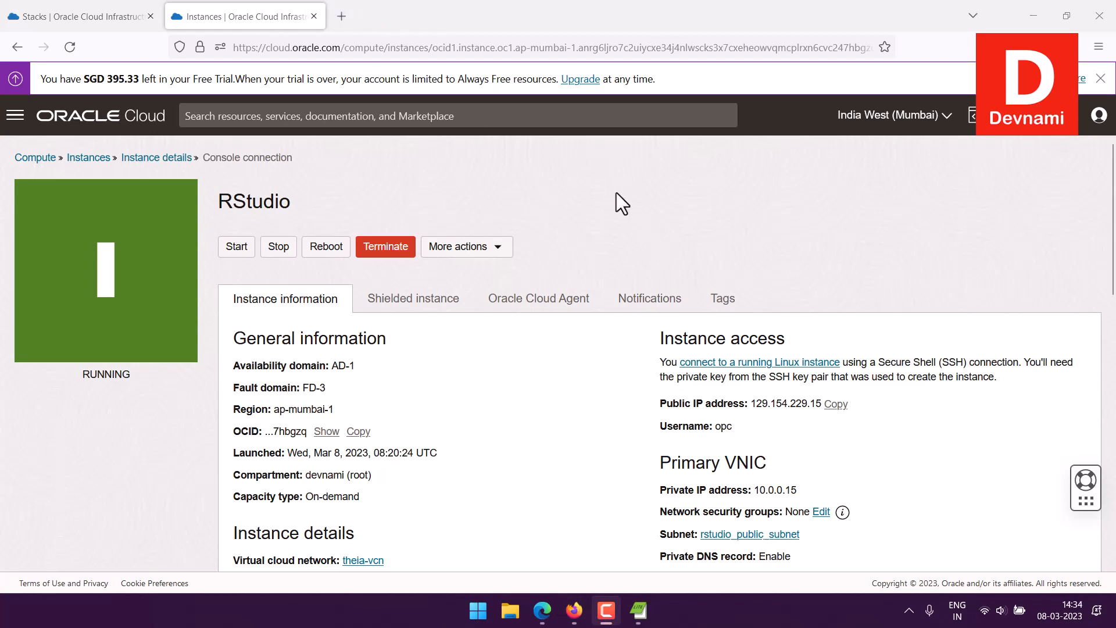
{"action": "scroll", "coordinate": [534, 224], "scroll_direction": "down", "scroll_amount": 3}
{"action": "scroll", "coordinate": [573, 215], "scroll_direction": "up", "scroll_amount": 3}
{"action": "left_click_drag", "start_coordinate": [232, 202], "coordinate": [291, 202]}
{"action": "left_click", "coordinate": [476, 225]}
{"action": "scroll", "coordinate": [595, 239], "scroll_direction": "down", "scroll_amount": 3}
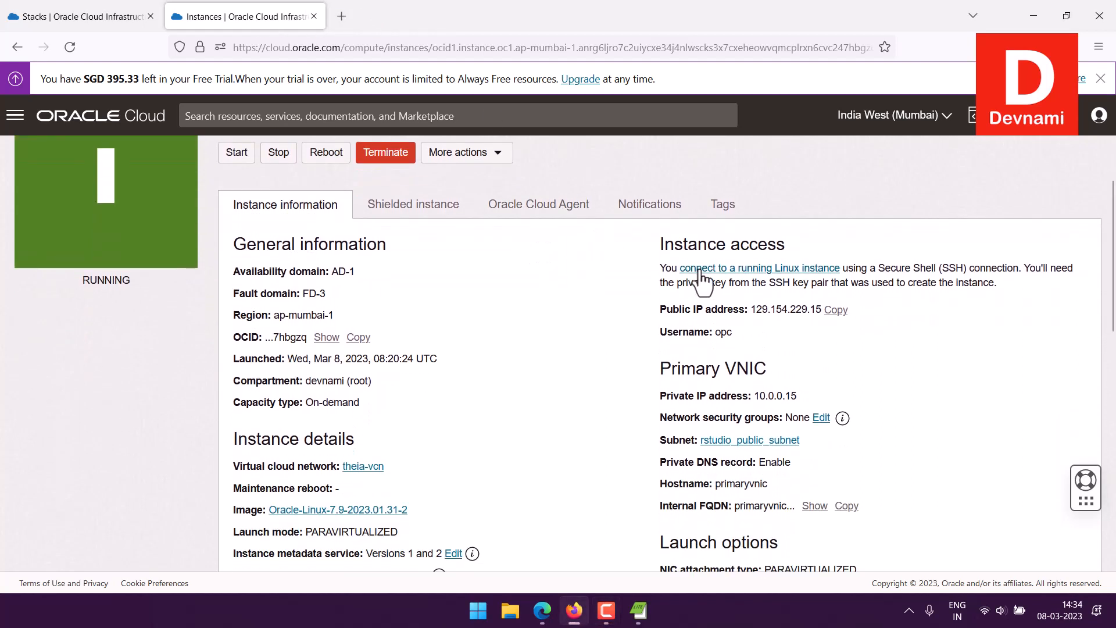
{"action": "left_click_drag", "start_coordinate": [673, 309], "coordinate": [638, 268]}
{"action": "left_click", "coordinate": [638, 267]}
{"action": "scroll", "coordinate": [645, 267], "scroll_direction": "down", "scroll_amount": 10}
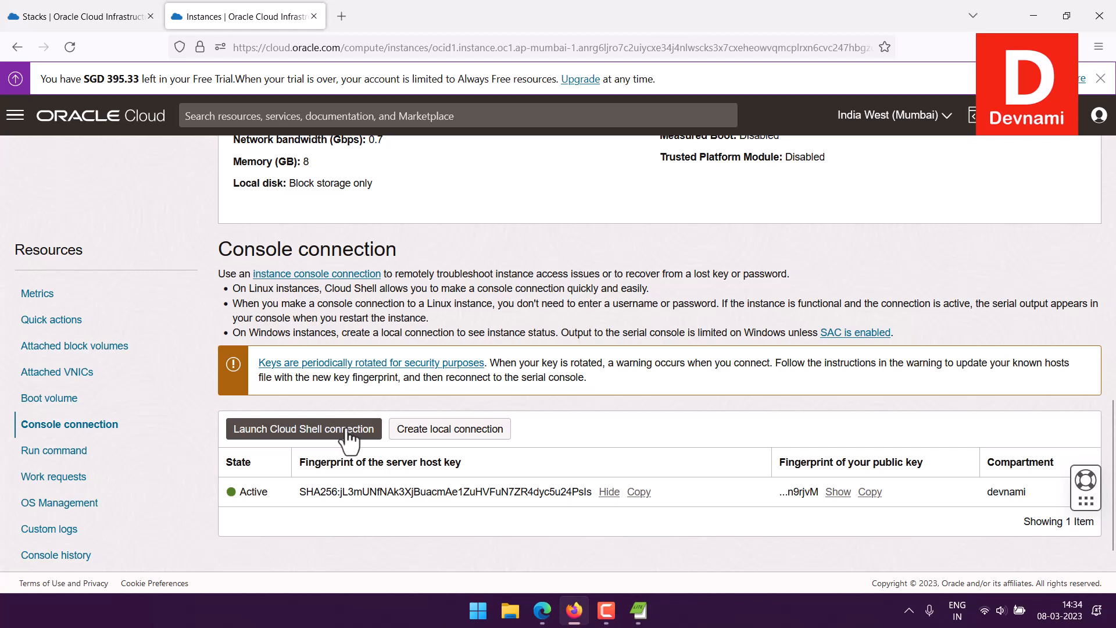
{"action": "left_click_drag", "start_coordinate": [378, 289], "coordinate": [455, 291]}
{"action": "left_click", "coordinate": [467, 309]}
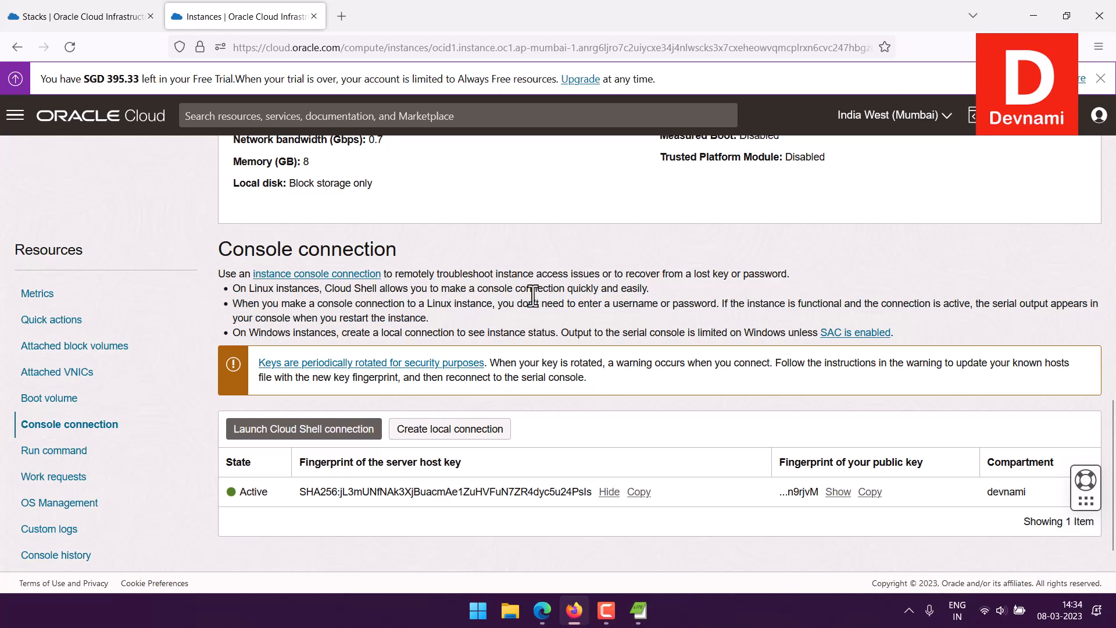
{"action": "scroll", "coordinate": [662, 304], "scroll_direction": "up", "scroll_amount": 15}
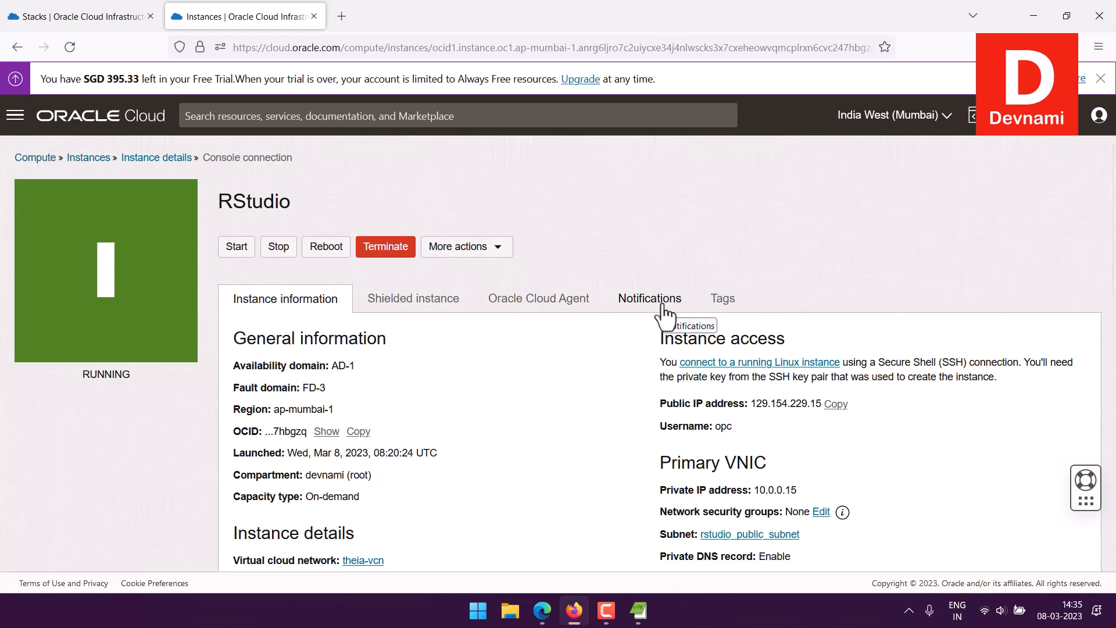
{"action": "left_click", "coordinate": [479, 246]}
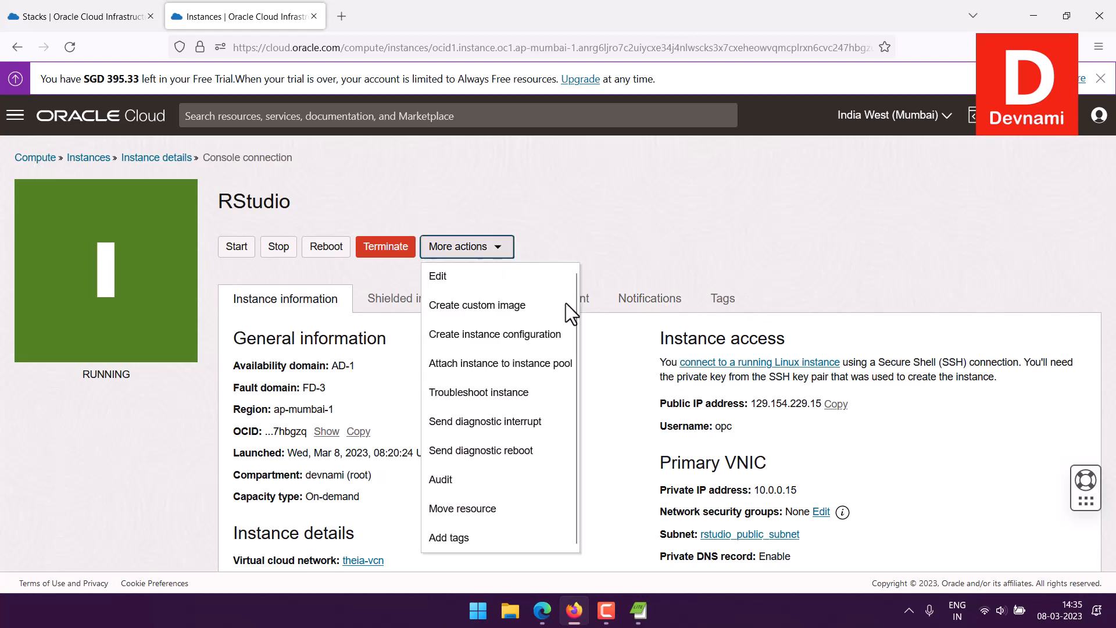
{"action": "left_click", "coordinate": [672, 228]}
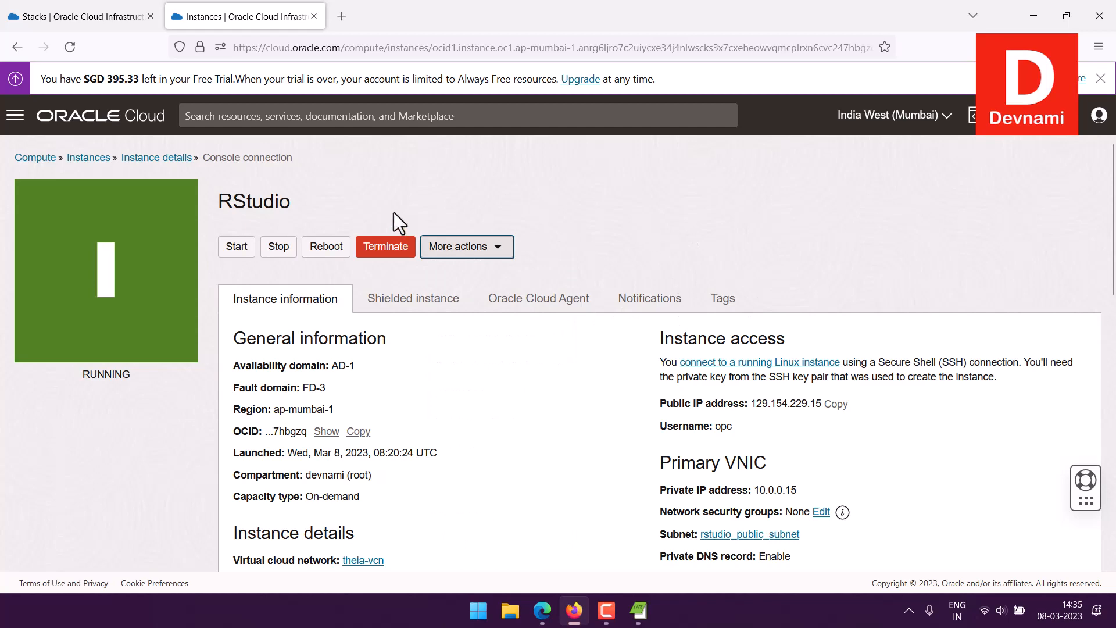
{"action": "left_click", "coordinate": [16, 117]}
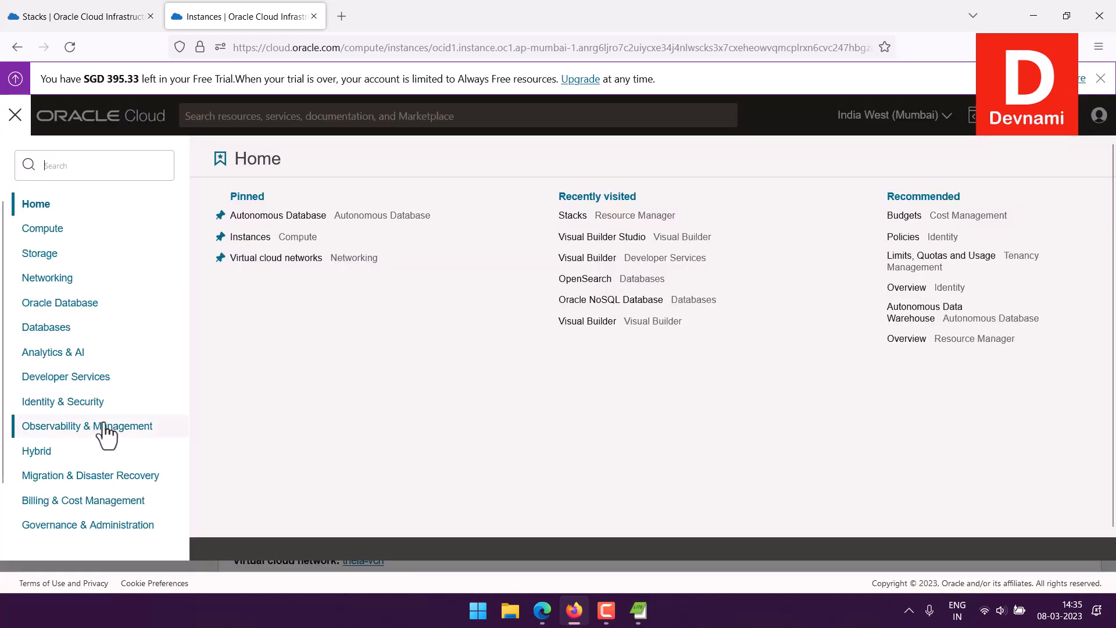
{"action": "left_click", "coordinate": [69, 383]}
{"action": "scroll", "coordinate": [445, 447], "scroll_direction": "down", "scroll_amount": 2}
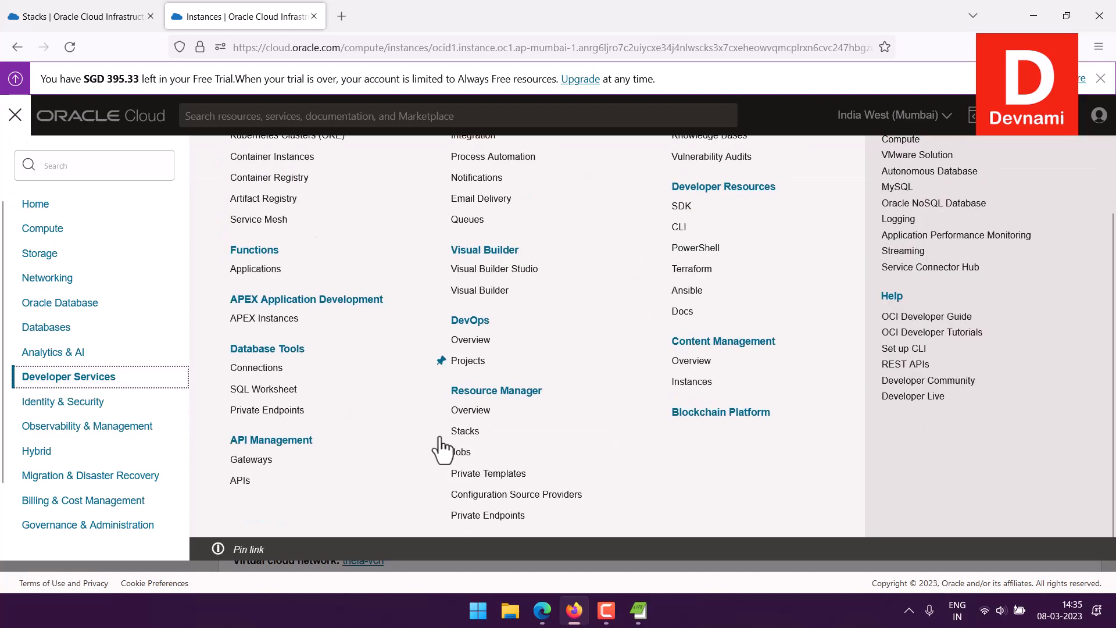
{"action": "left_click", "coordinate": [460, 433]}
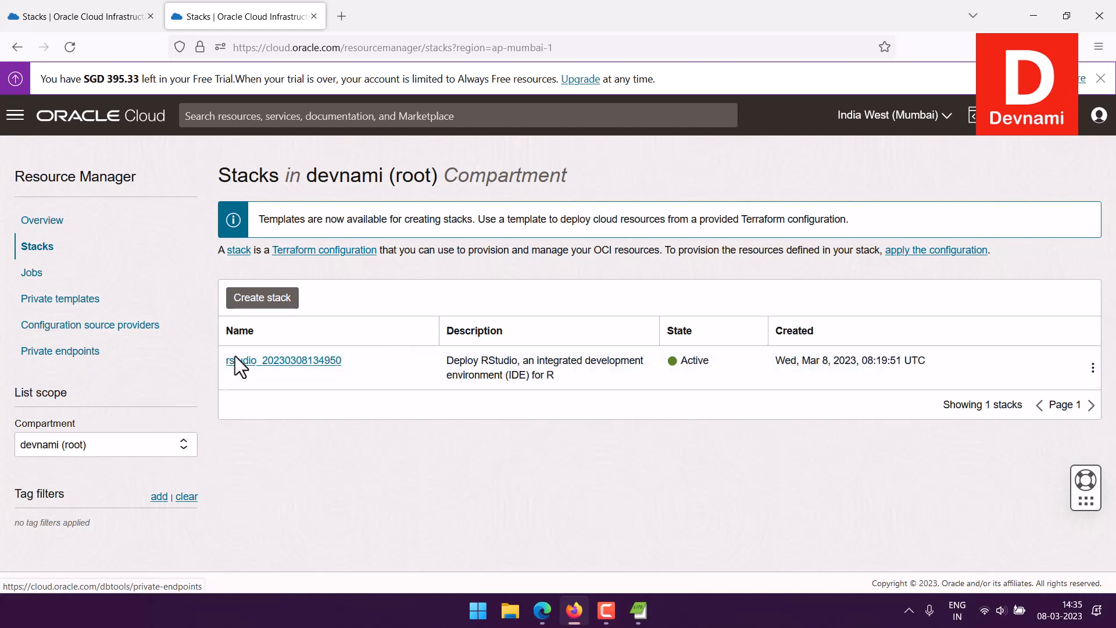
{"action": "left_click", "coordinate": [1092, 368]}
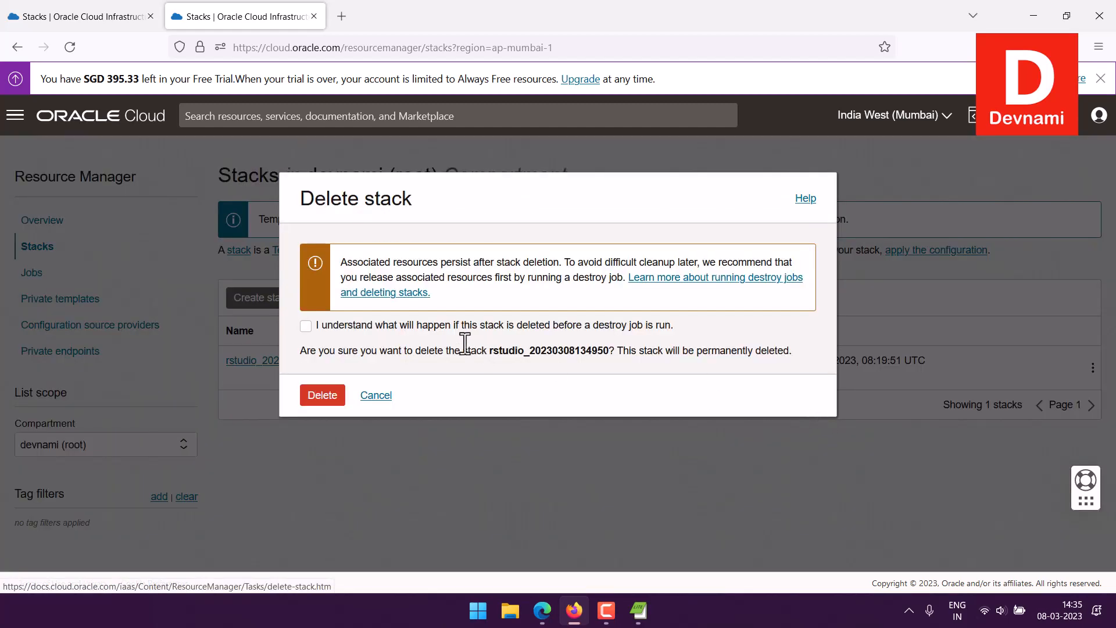
{"action": "left_click", "coordinate": [306, 326]}
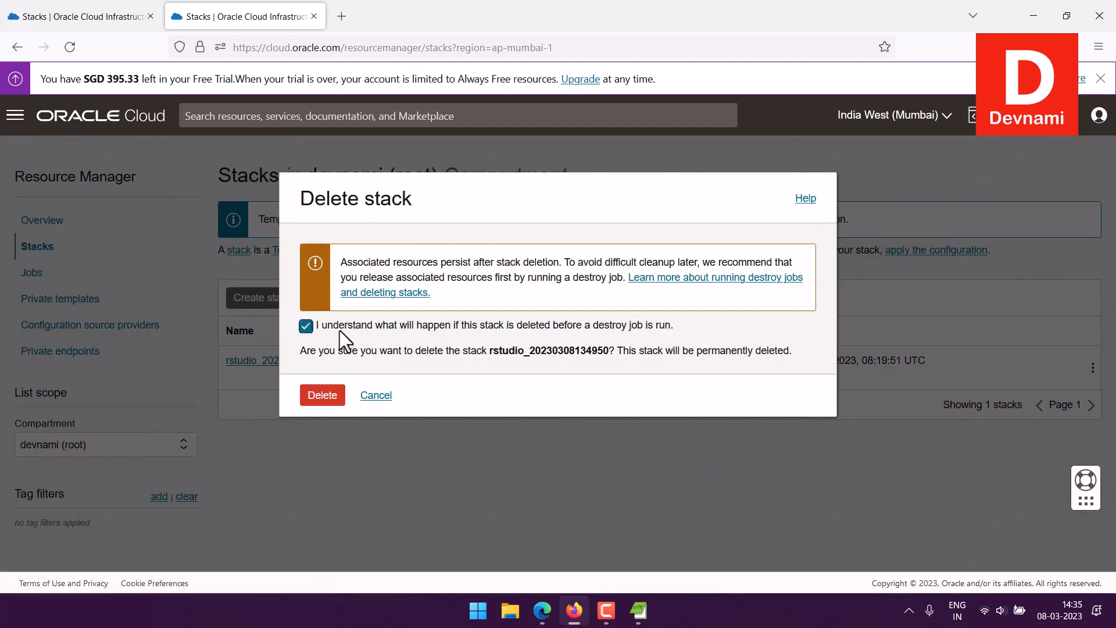
{"action": "left_click", "coordinate": [323, 397]}
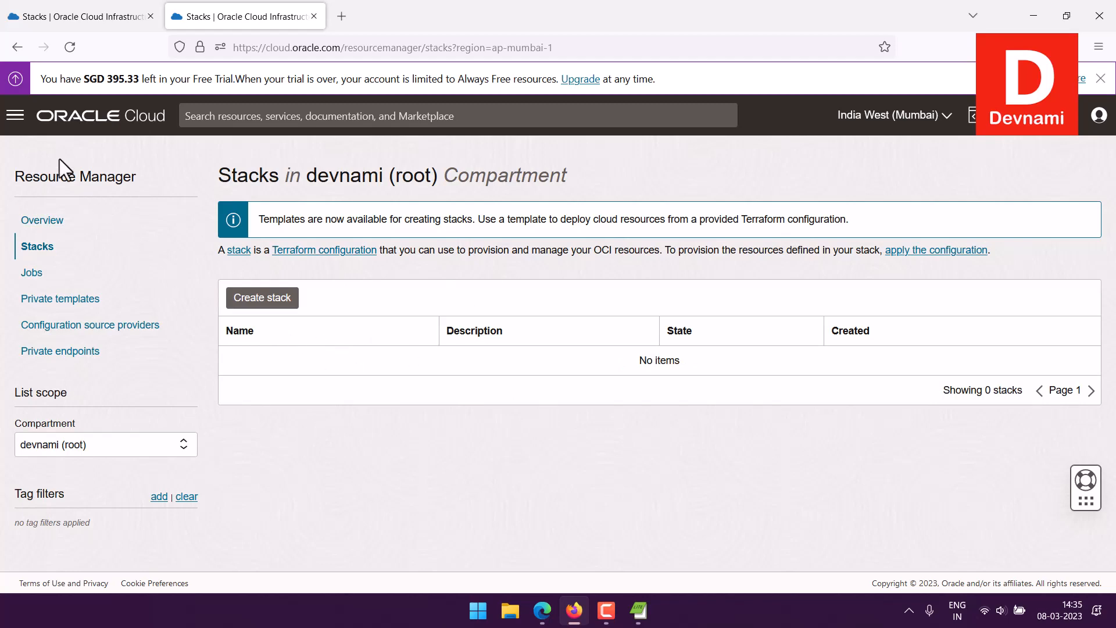
{"action": "left_click", "coordinate": [65, 123]}
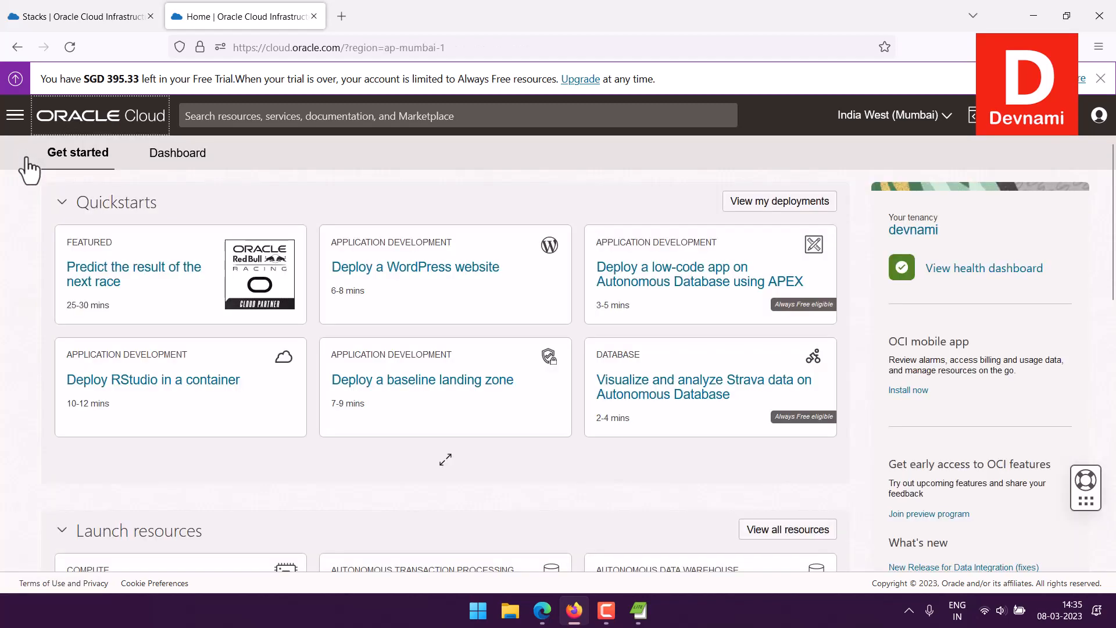
Step: Open Compute > Instances to see the RStudio instance still Running at 129.154.229.15
{"action": "left_click", "coordinate": [15, 117]}
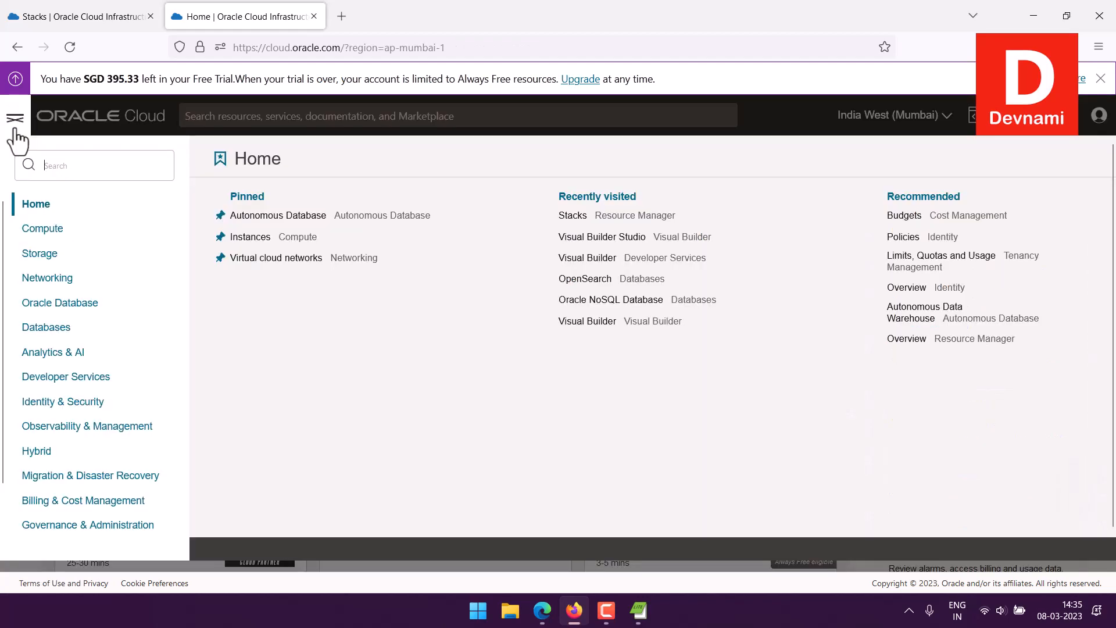
{"action": "left_click", "coordinate": [55, 233]}
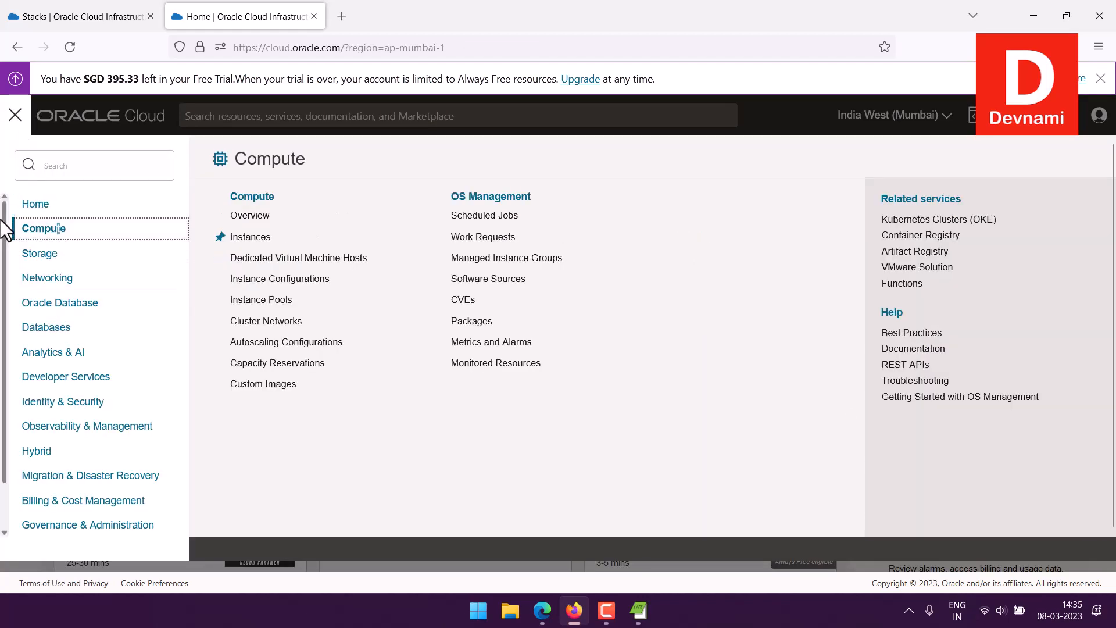
{"action": "left_click", "coordinate": [256, 239]}
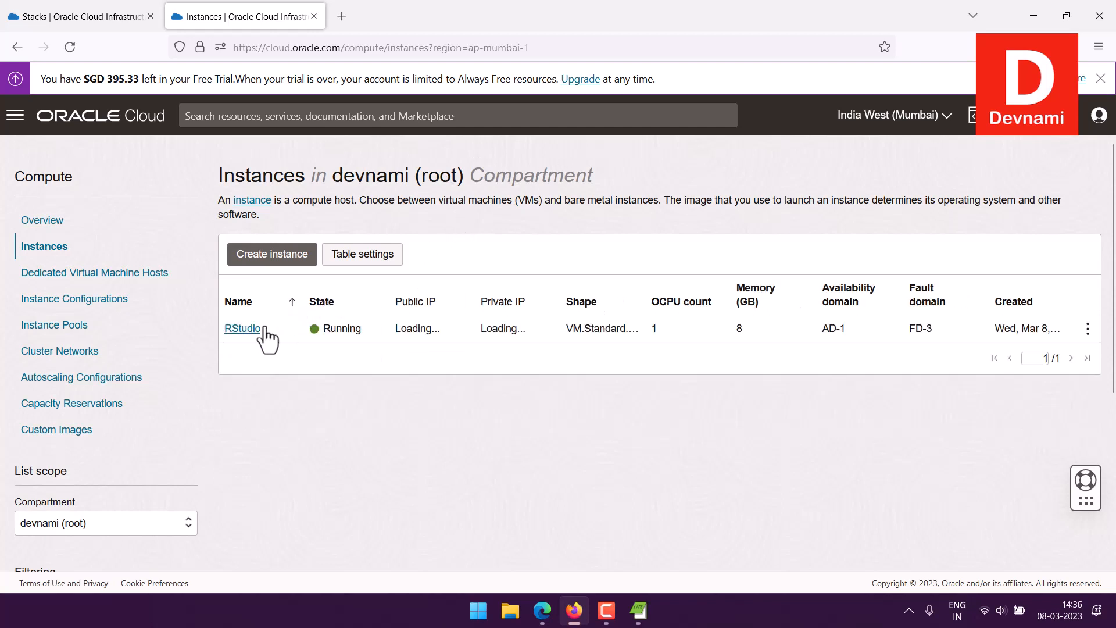
Step: Terminate the RStudio instance, permanently deleting its attached boot volume
{"action": "left_click", "coordinate": [1087, 329]}
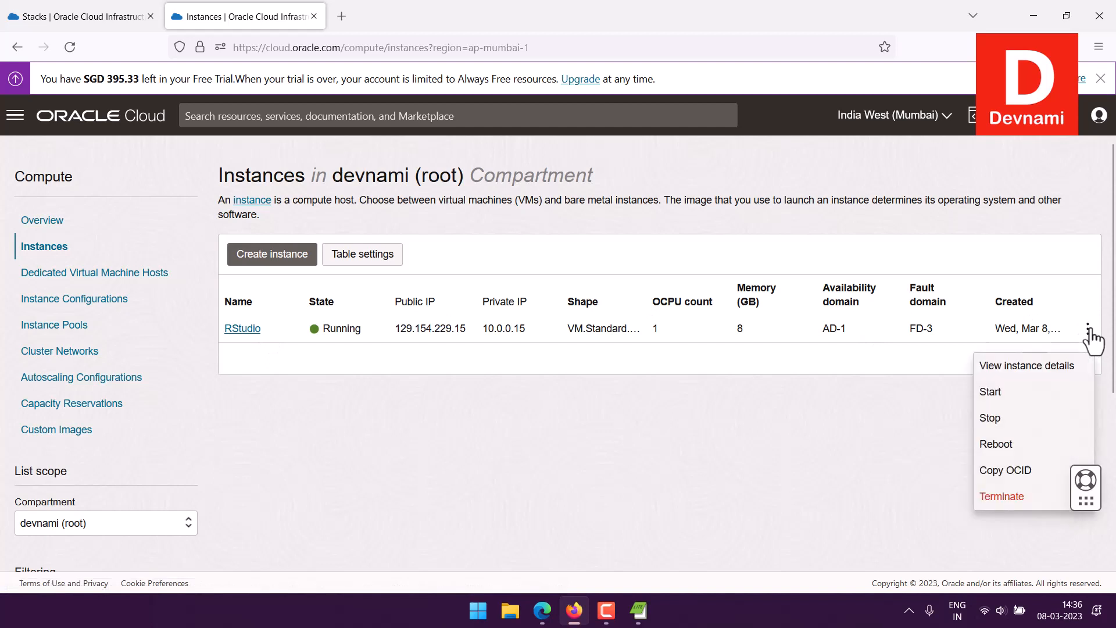
{"action": "left_click", "coordinate": [1004, 498]}
{"action": "left_click", "coordinate": [305, 271]}
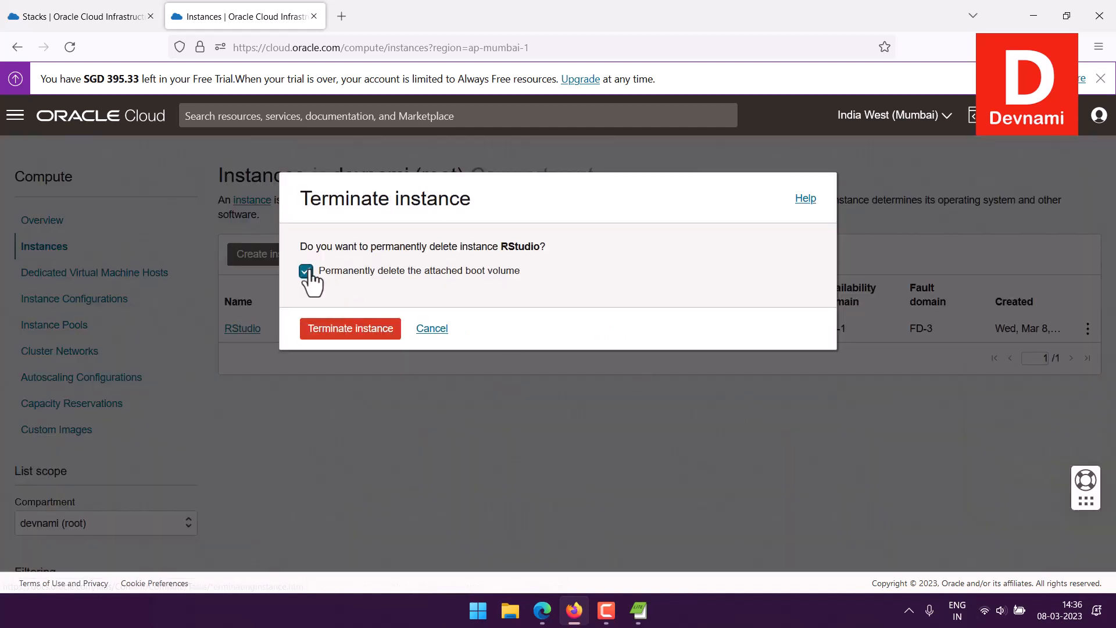
{"action": "left_click", "coordinate": [350, 332]}
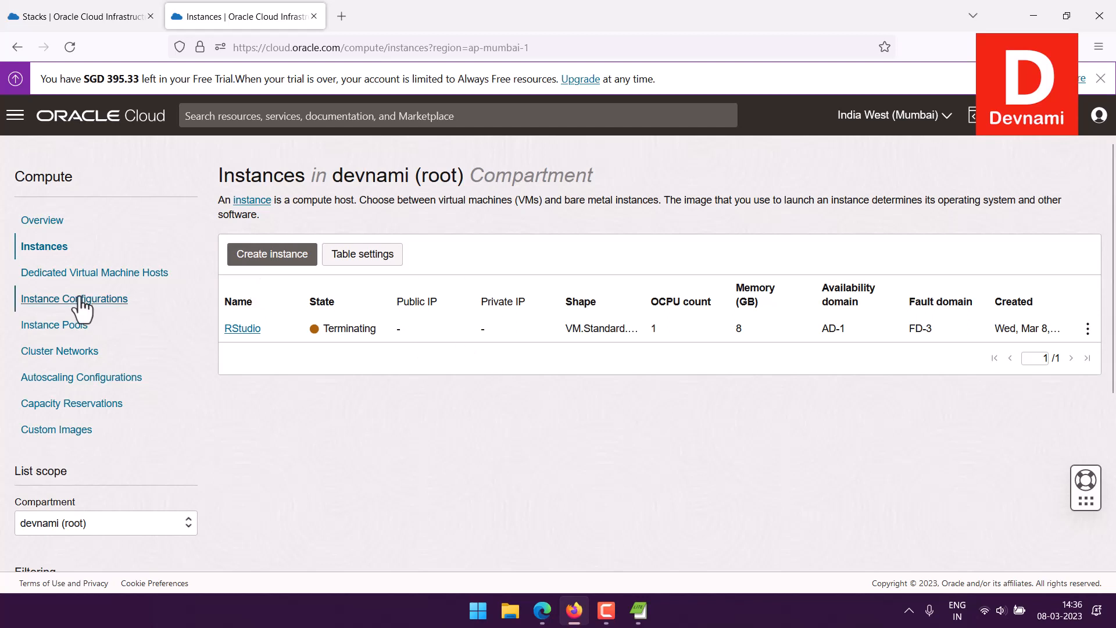
Step: Visit the Instance configurations and Dedicated virtual machine hosts pages, then return home
{"action": "left_click", "coordinate": [42, 299]}
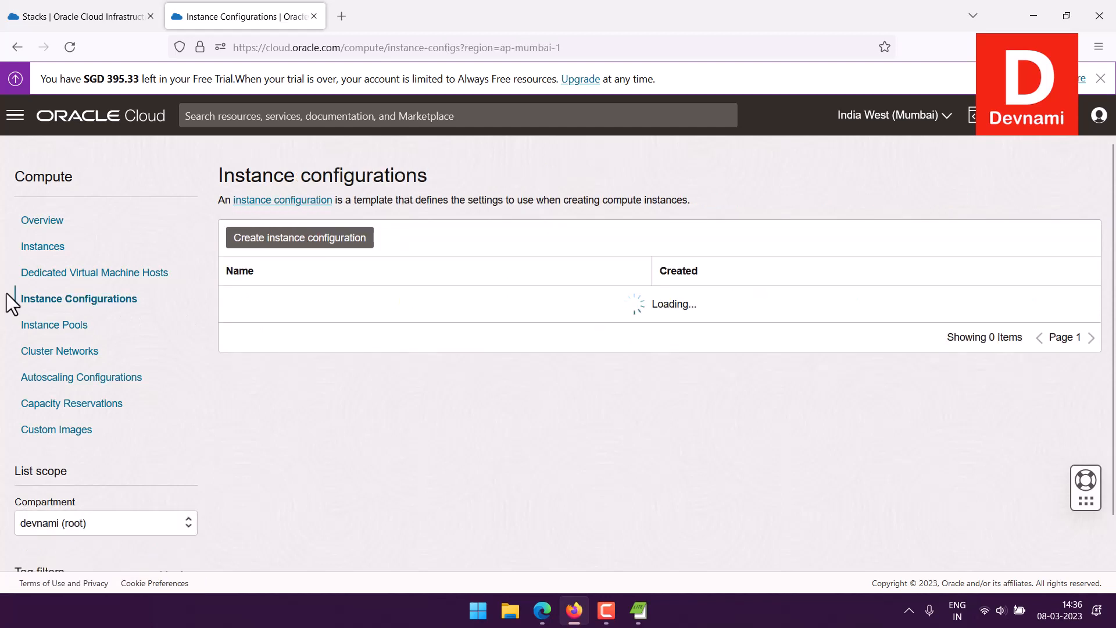
{"action": "left_click", "coordinate": [58, 273]}
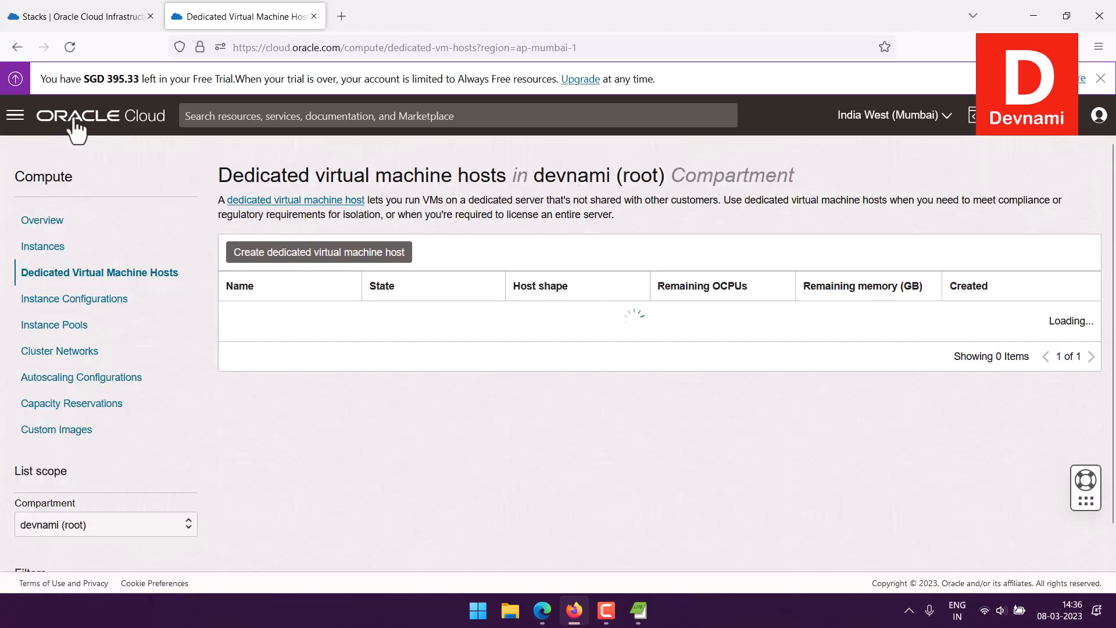
{"action": "left_click", "coordinate": [70, 120]}
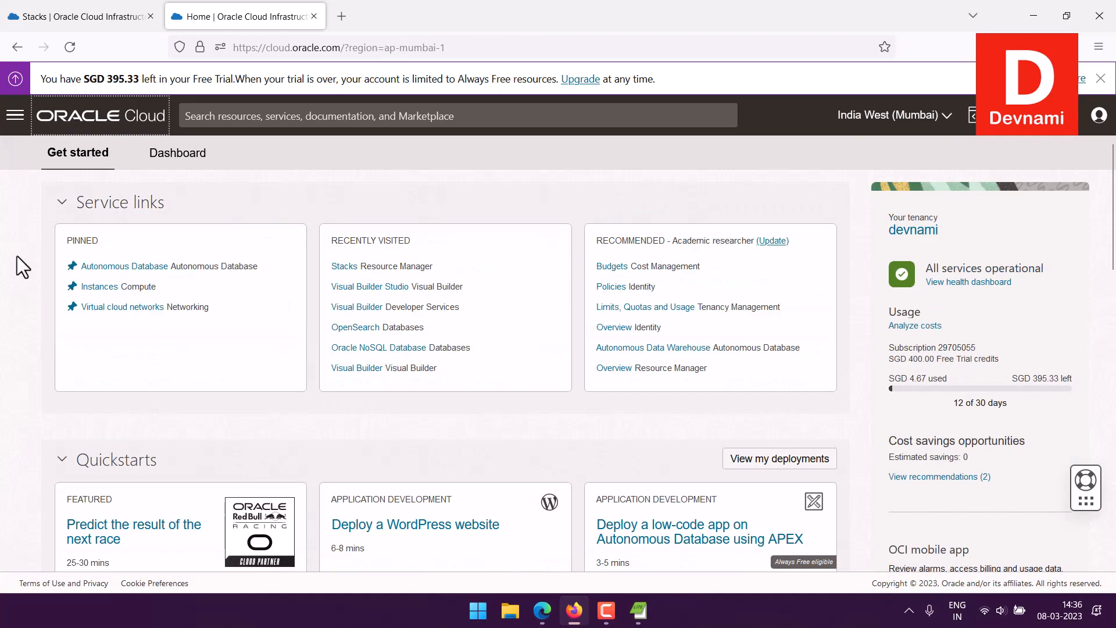
Step: Open 'Stacks Resource Manager' from the home page's Recently visited list
{"action": "scroll", "coordinate": [3, 294], "scroll_direction": "down", "scroll_amount": 5}
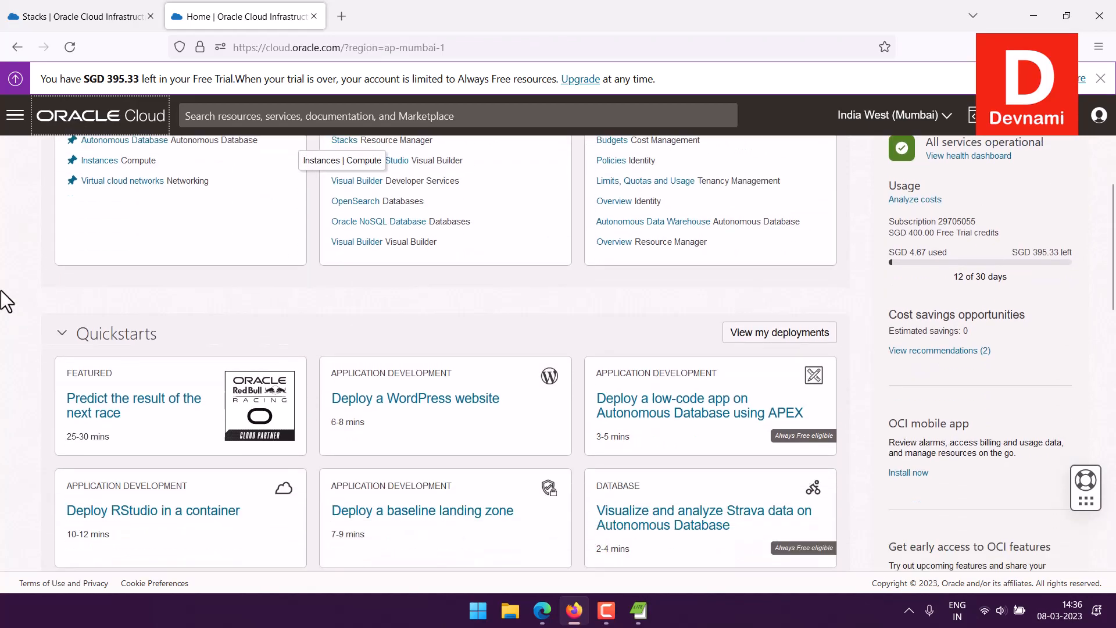
{"action": "scroll", "coordinate": [2, 285], "scroll_direction": "down", "scroll_amount": 4}
{"action": "scroll", "coordinate": [2, 281], "scroll_direction": "up", "scroll_amount": 9}
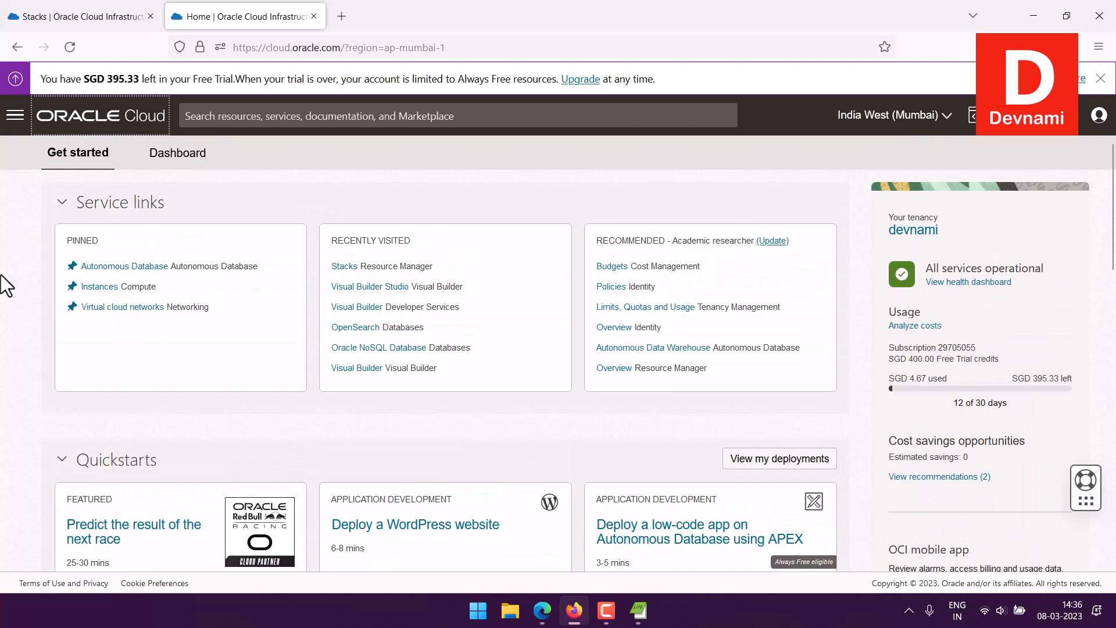
{"action": "left_click", "coordinate": [358, 266]}
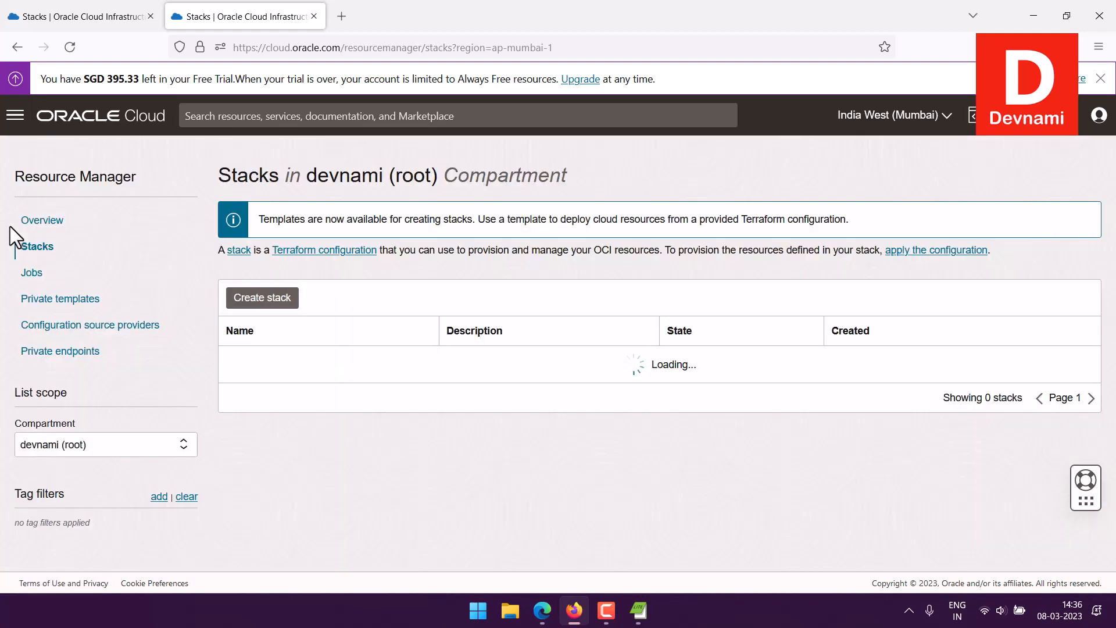
Step: Begin a new stack built from the RStudio template
{"action": "left_click", "coordinate": [295, 298]}
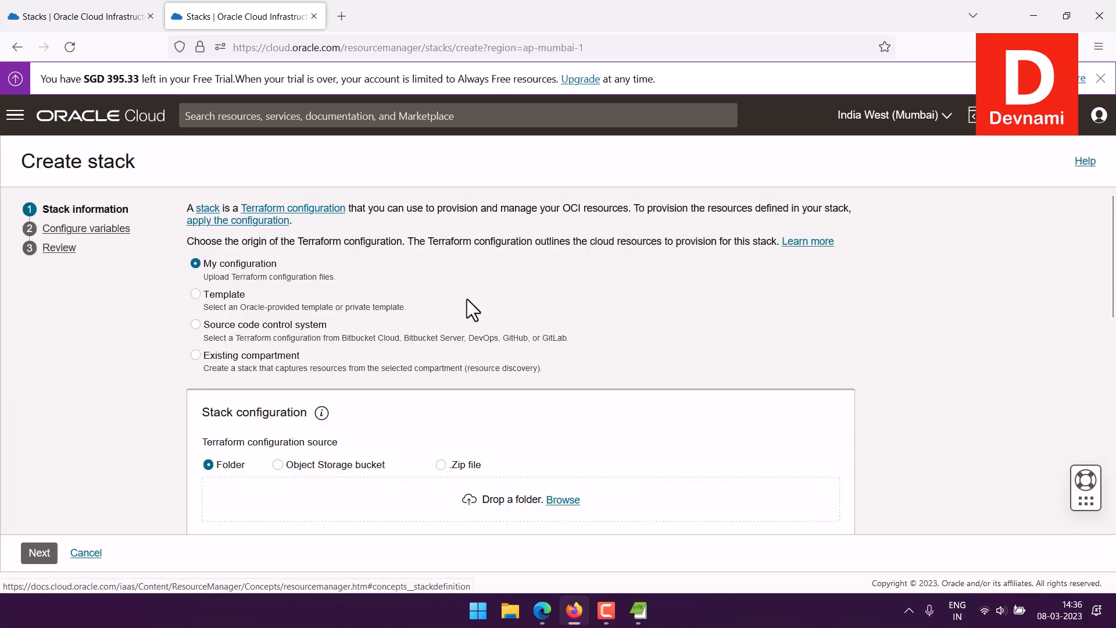
{"action": "scroll", "coordinate": [466, 298], "scroll_direction": "down", "scroll_amount": 3}
{"action": "scroll", "coordinate": [461, 299], "scroll_direction": "up", "scroll_amount": 2}
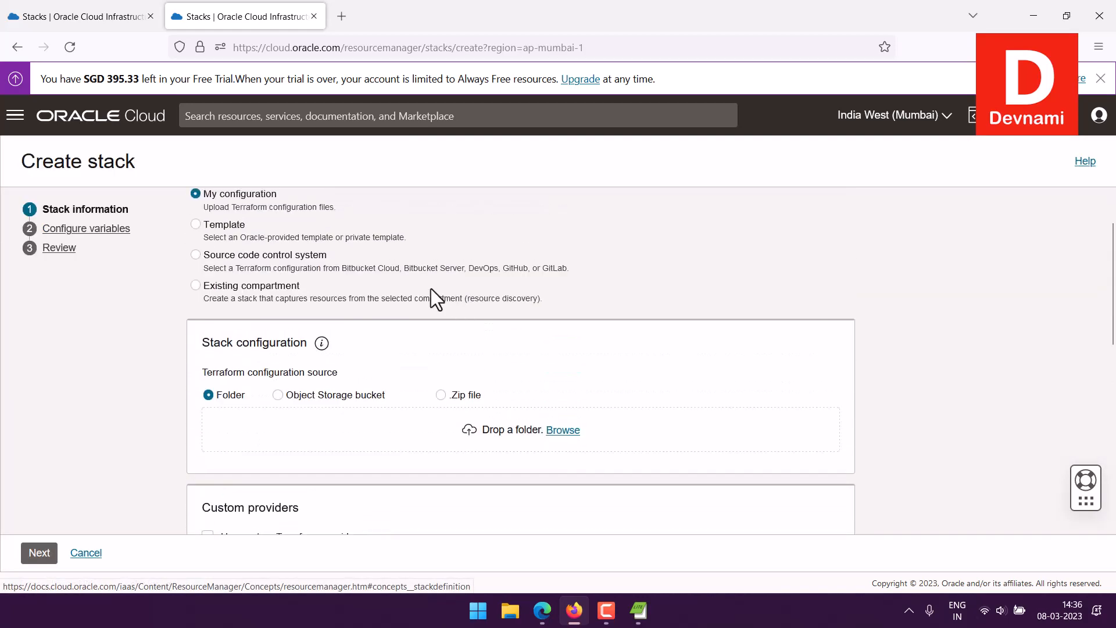
{"action": "left_click", "coordinate": [195, 225]}
{"action": "scroll", "coordinate": [436, 261], "scroll_direction": "down", "scroll_amount": 2}
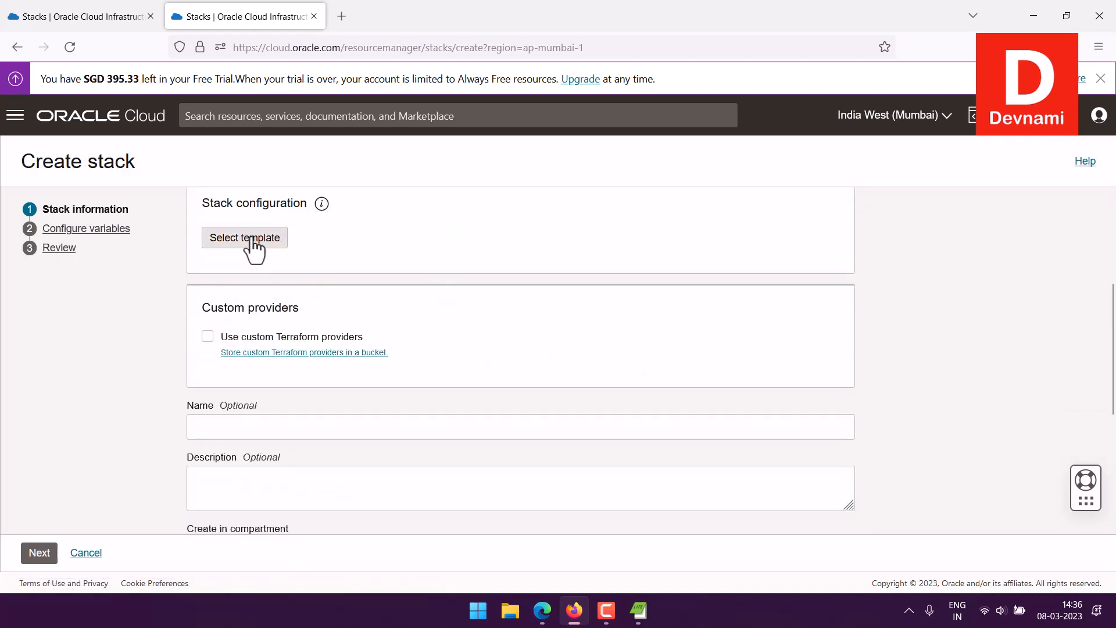
{"action": "left_click", "coordinate": [284, 241]}
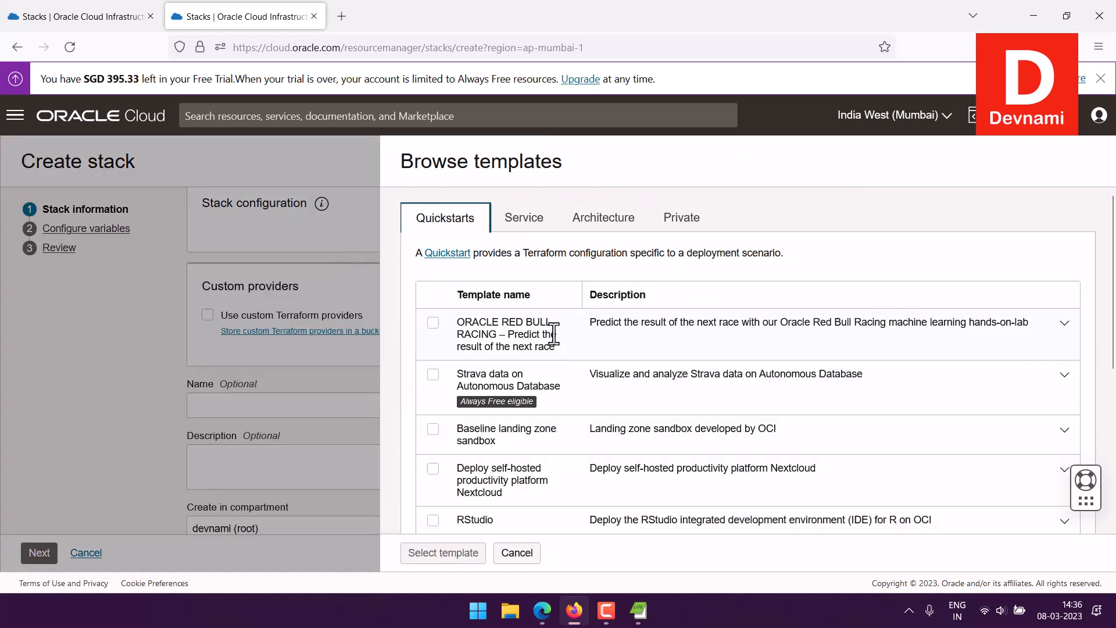
{"action": "scroll", "coordinate": [553, 333], "scroll_direction": "down", "scroll_amount": 4}
{"action": "left_click", "coordinate": [433, 312]}
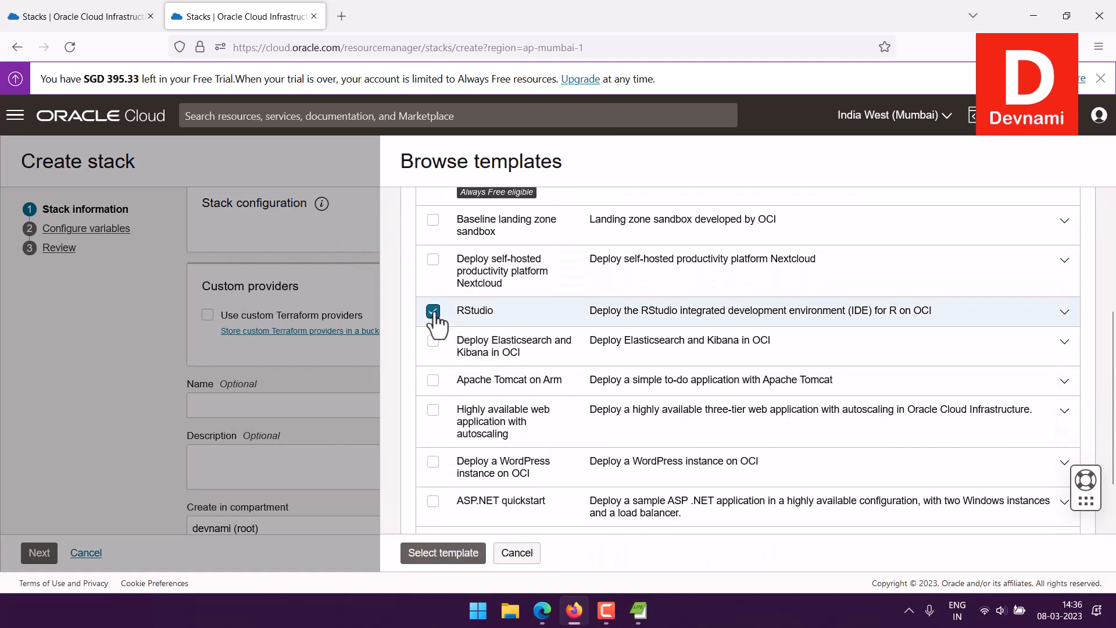
{"action": "left_click", "coordinate": [446, 550]}
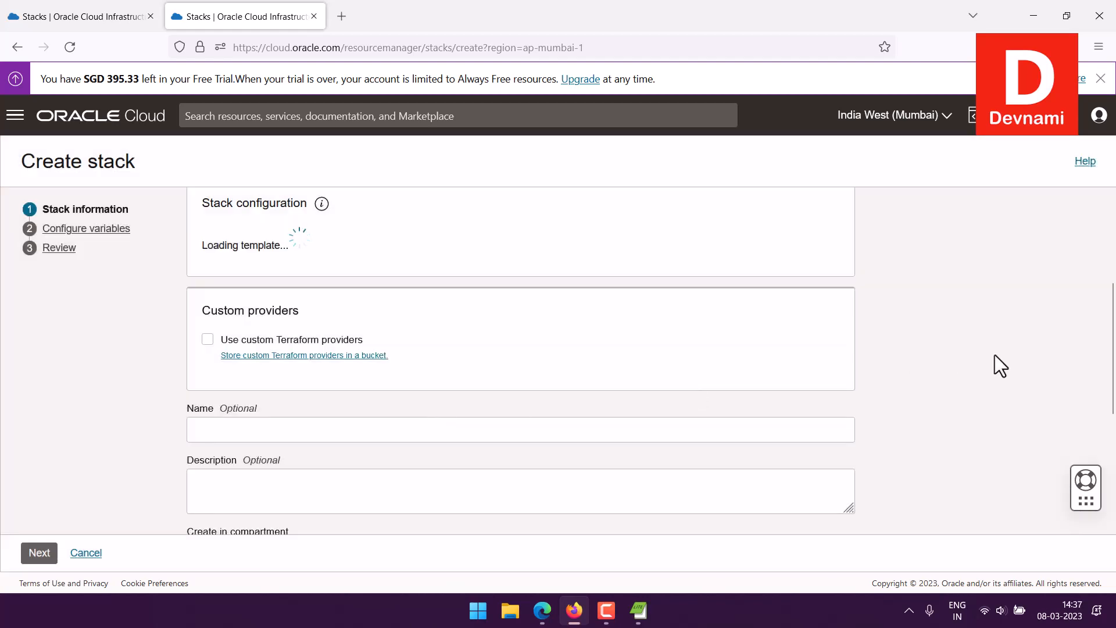
Step: Scroll through the stack form, abandon it, and view the home page's Launch resources cards
{"action": "scroll", "coordinate": [995, 343], "scroll_direction": "down", "scroll_amount": 3}
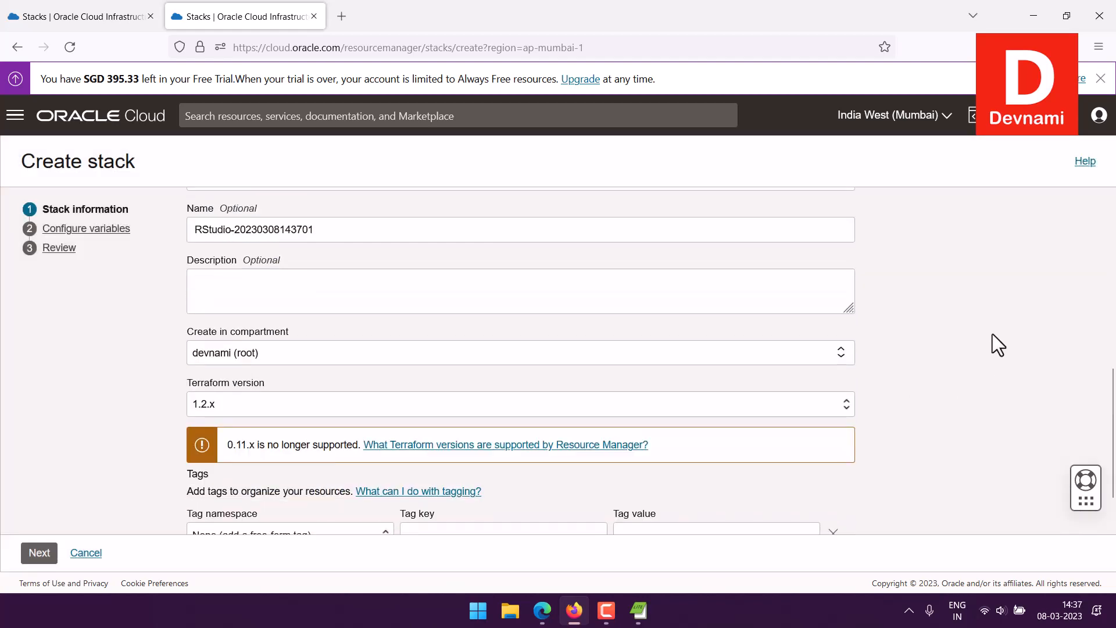
{"action": "scroll", "coordinate": [992, 333], "scroll_direction": "down", "scroll_amount": 1}
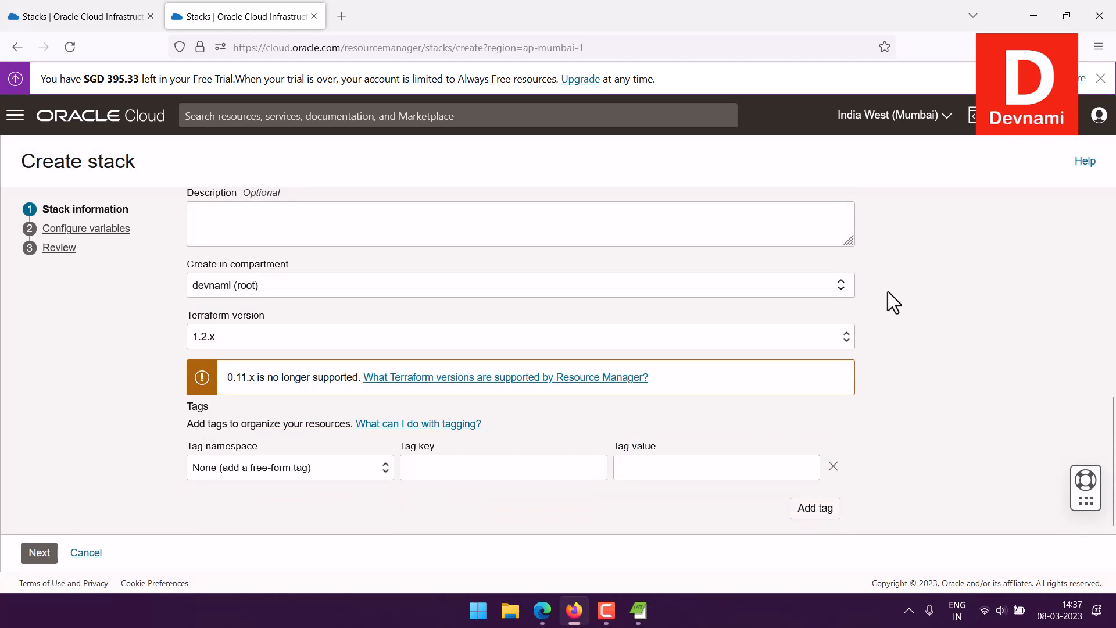
{"action": "scroll", "coordinate": [974, 291], "scroll_direction": "up", "scroll_amount": 3}
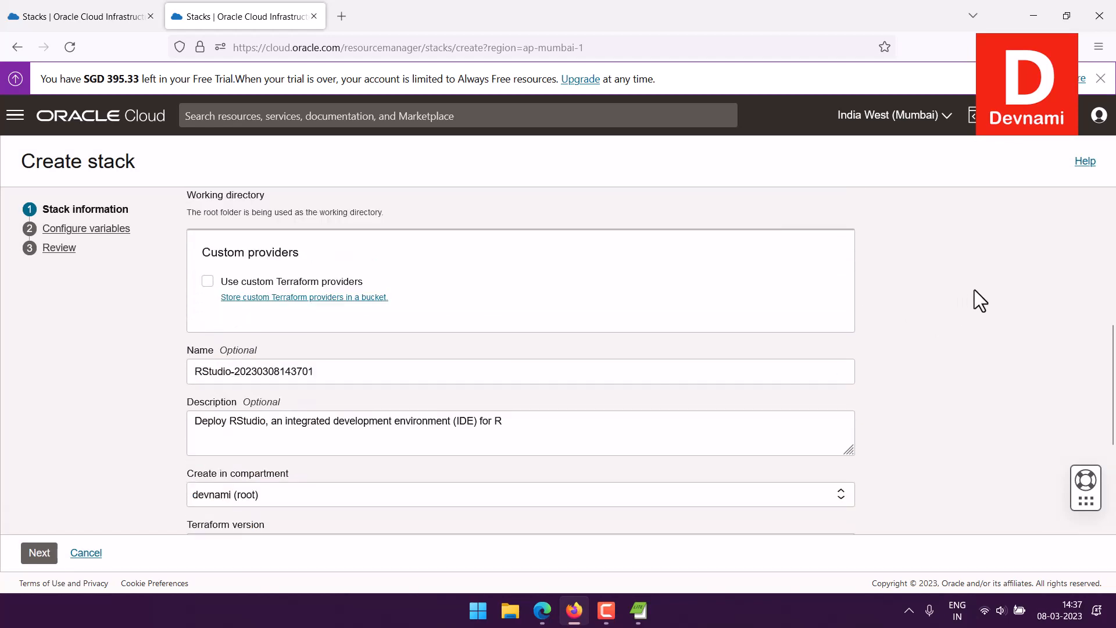
{"action": "scroll", "coordinate": [974, 290], "scroll_direction": "up", "scroll_amount": 5}
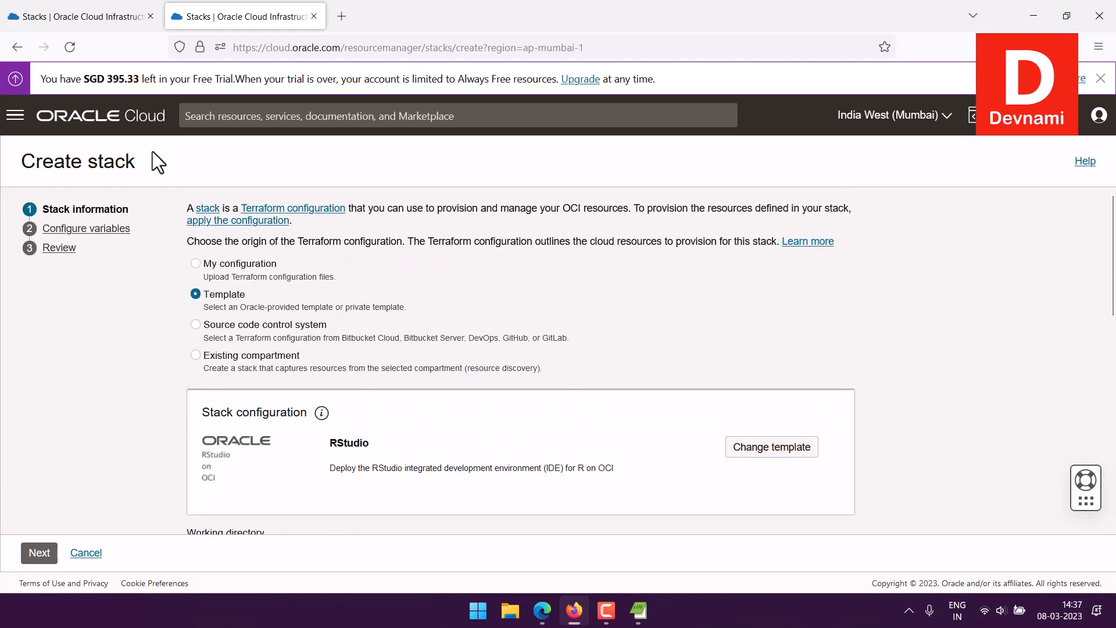
{"action": "left_click", "coordinate": [93, 123]}
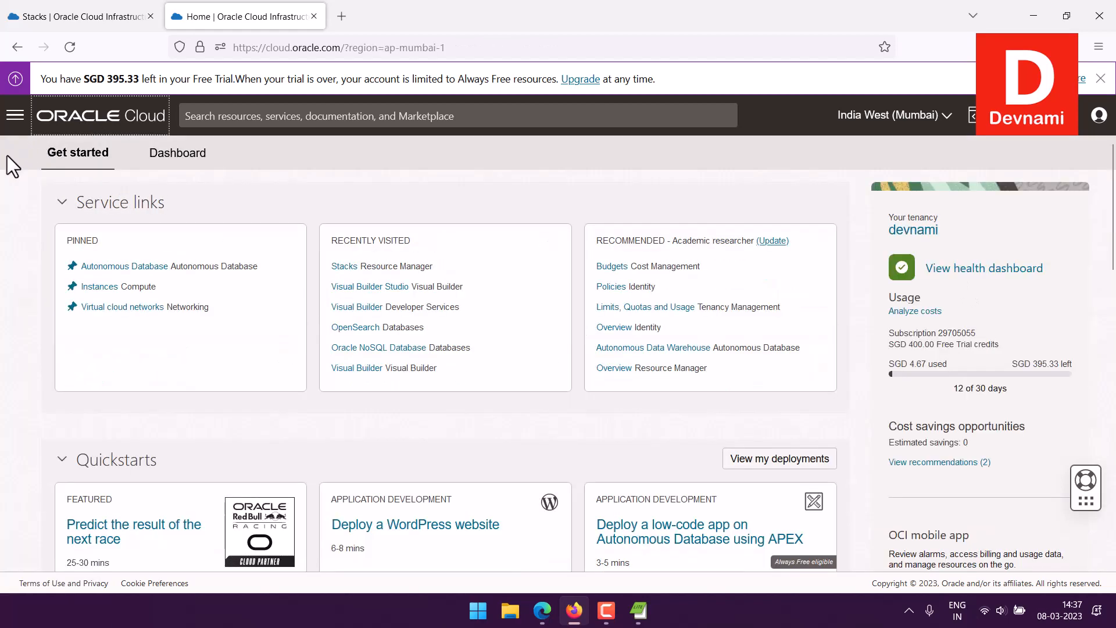
{"action": "scroll", "coordinate": [1, 231], "scroll_direction": "down", "scroll_amount": 8}
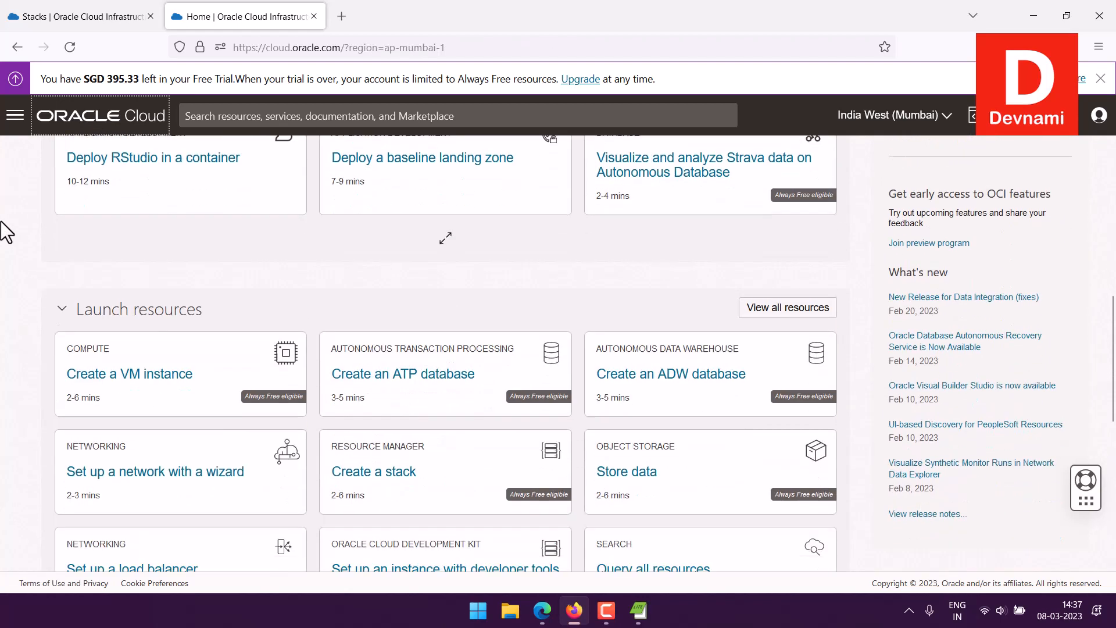
{"action": "scroll", "coordinate": [1, 221], "scroll_direction": "down", "scroll_amount": 3}
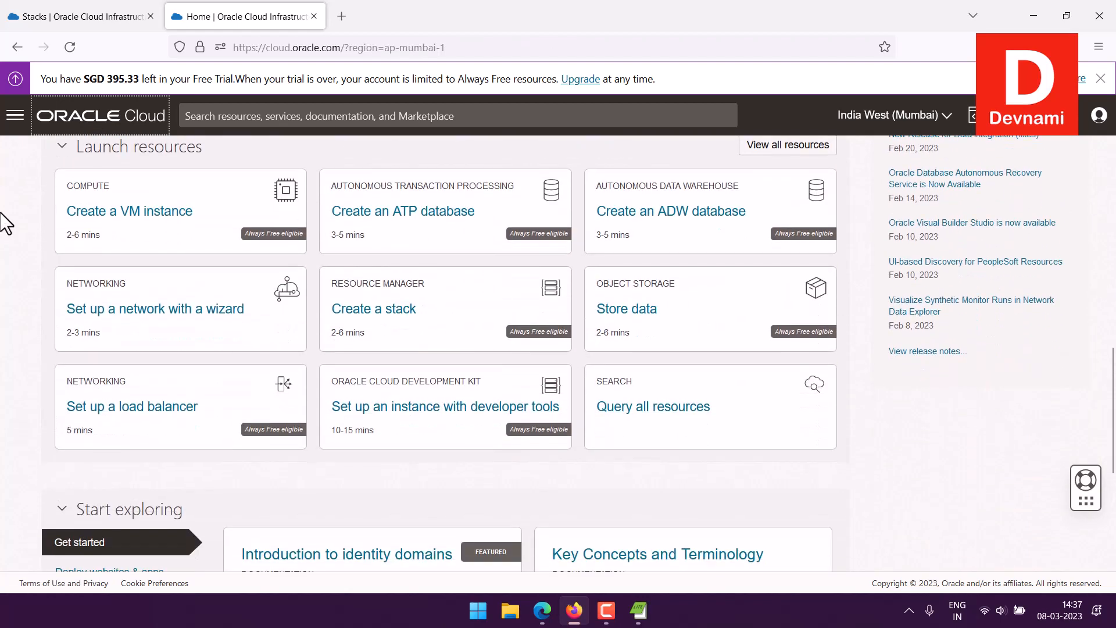